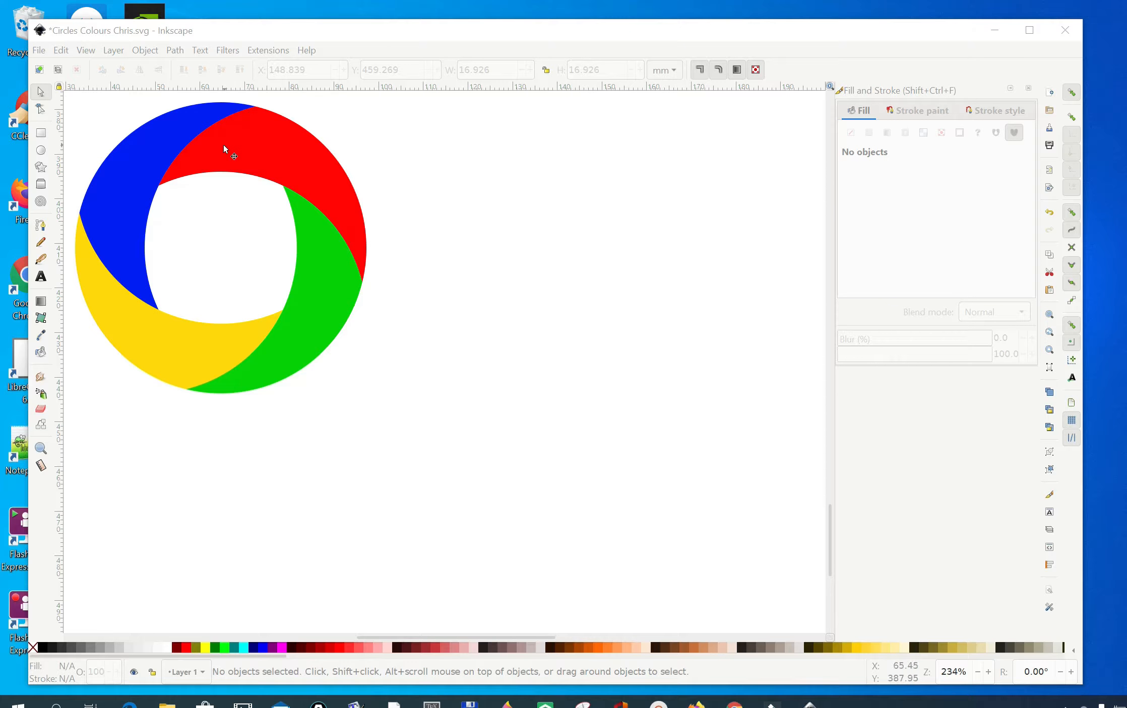
Draw a yellow circle, enlarge it to about 56 mm in diameter, and place it below the four-colour ring.
{"action": "left_click", "coordinate": [43, 151]}
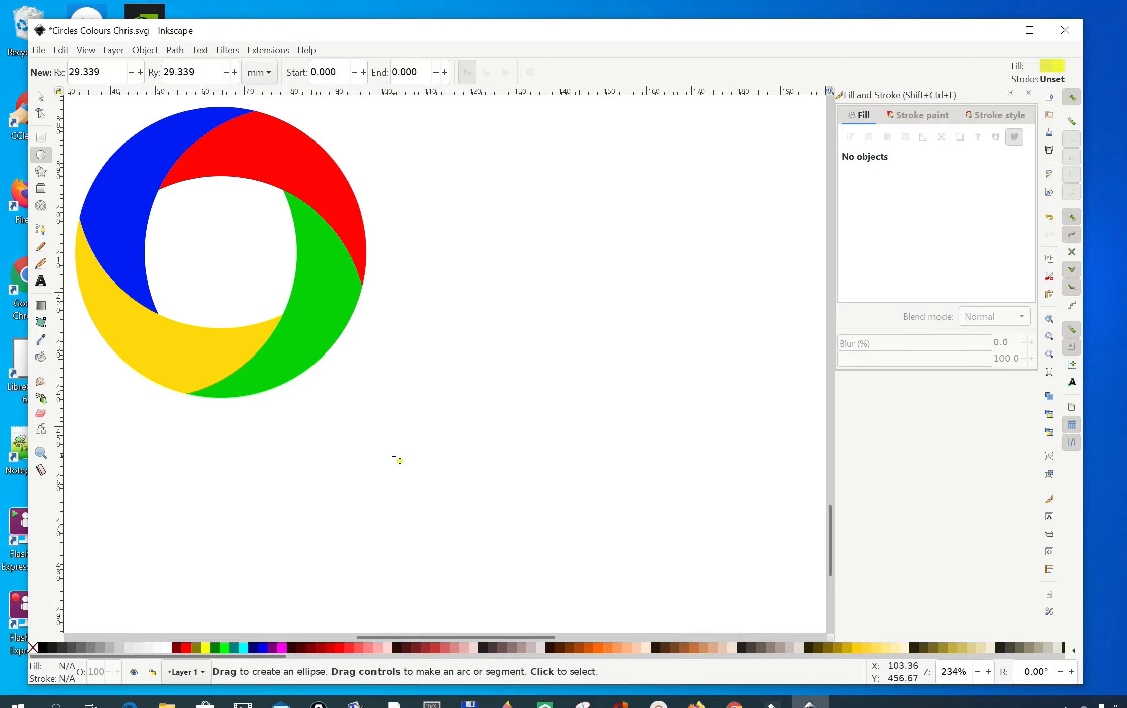
{"action": "mouse_move", "coordinate": [382, 460]}
{"action": "left_mouse_down"}
{"action": "mouse_move", "coordinate": [418, 513]}
{"action": "mouse_move", "coordinate": [608, 604]}
{"action": "mouse_move", "coordinate": [553, 633]}
{"action": "left_mouse_up"}
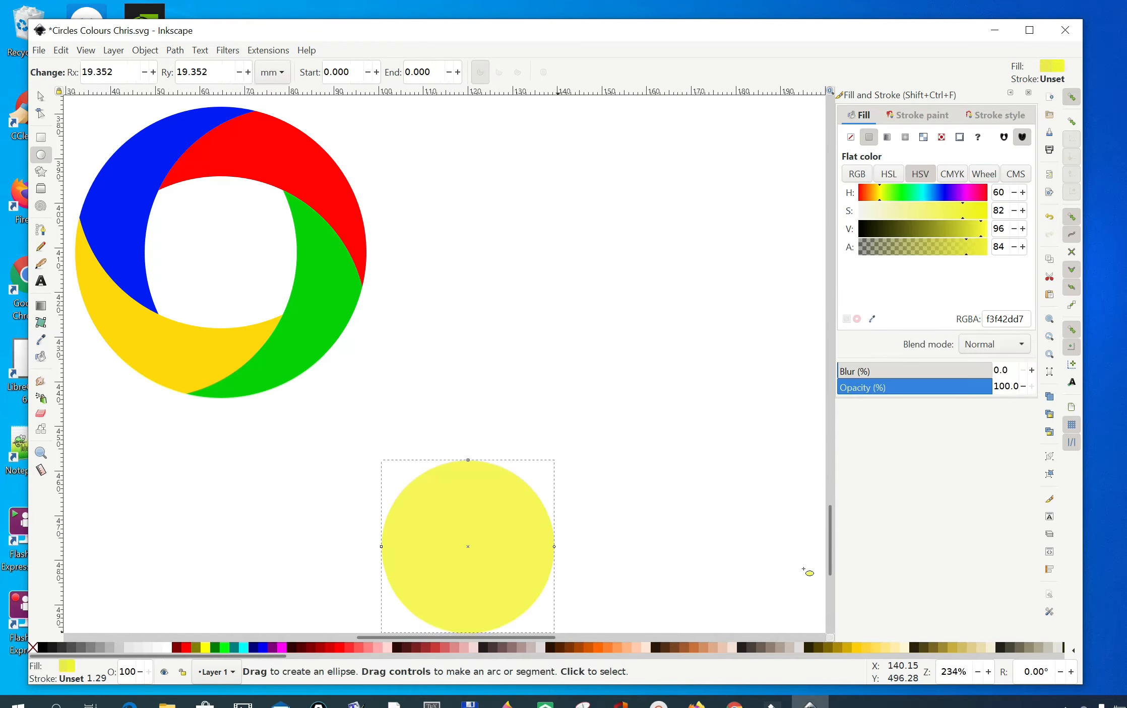
{"action": "key", "text": "s"}
{"action": "scroll", "coordinate": [556, 385], "scroll_direction": "down", "scroll_amount": 8}
{"action": "left_click_drag", "start_coordinate": [557, 384], "coordinate": [635, 472]}
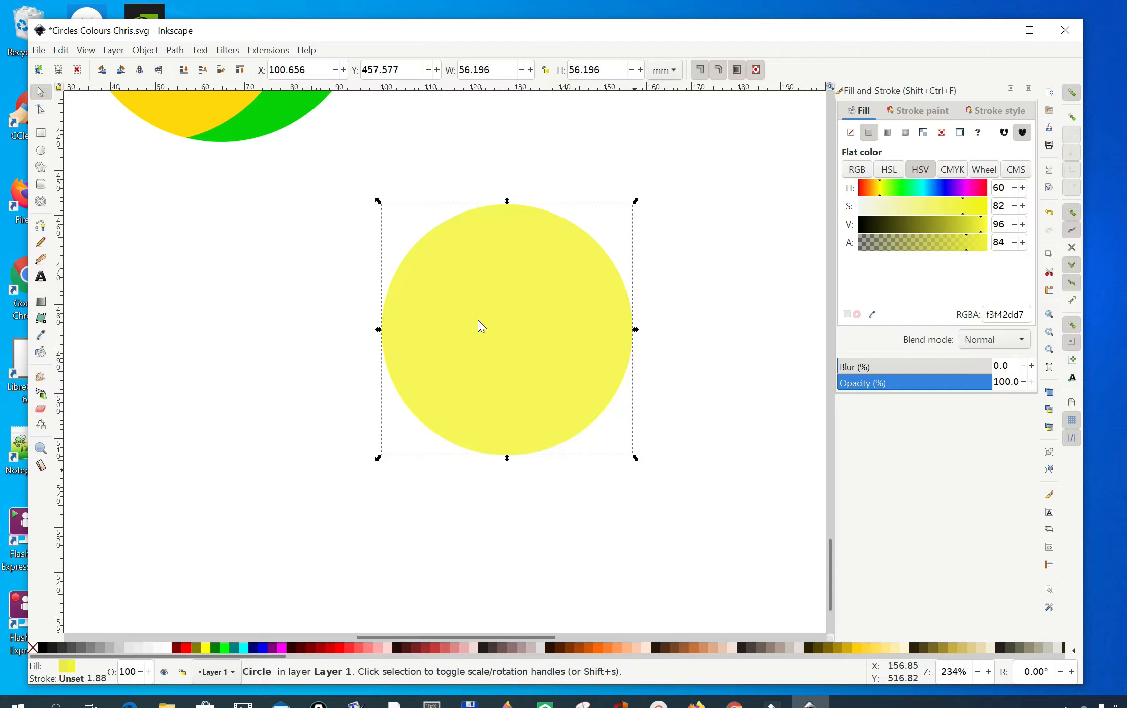
{"action": "left_click_drag", "start_coordinate": [478, 321], "coordinate": [203, 332]}
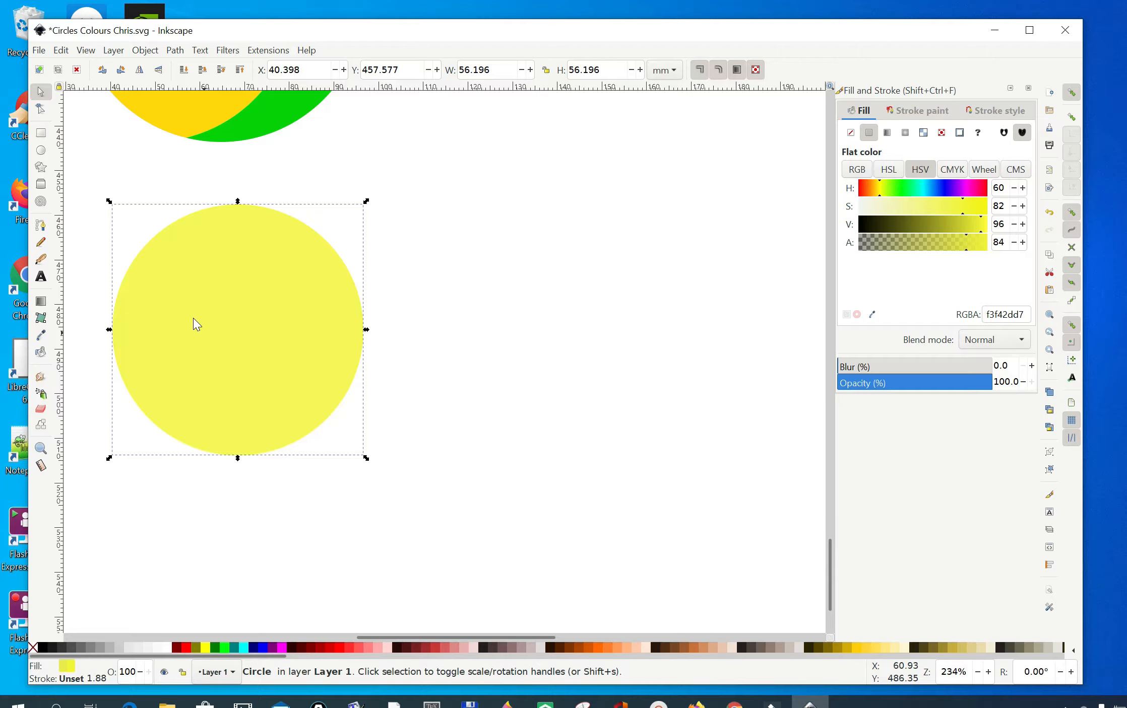
Duplicate the yellow circle twice in place to get three stacked circles.
{"action": "left_click", "coordinate": [61, 52]}
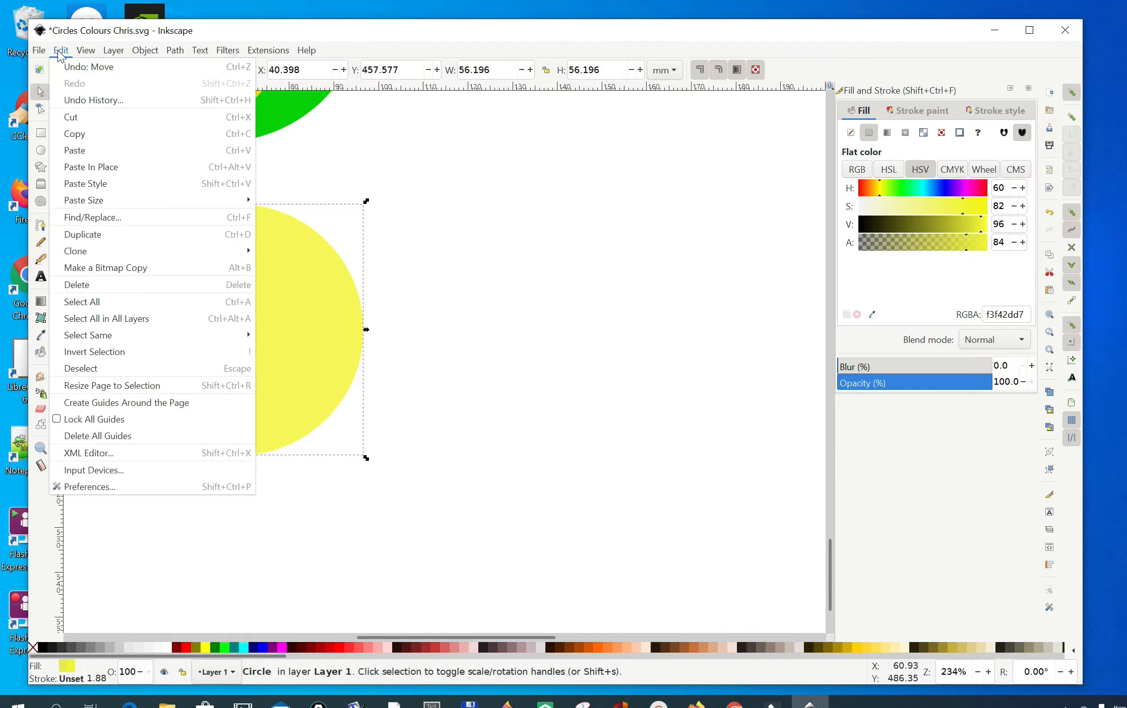
{"action": "left_click", "coordinate": [78, 239]}
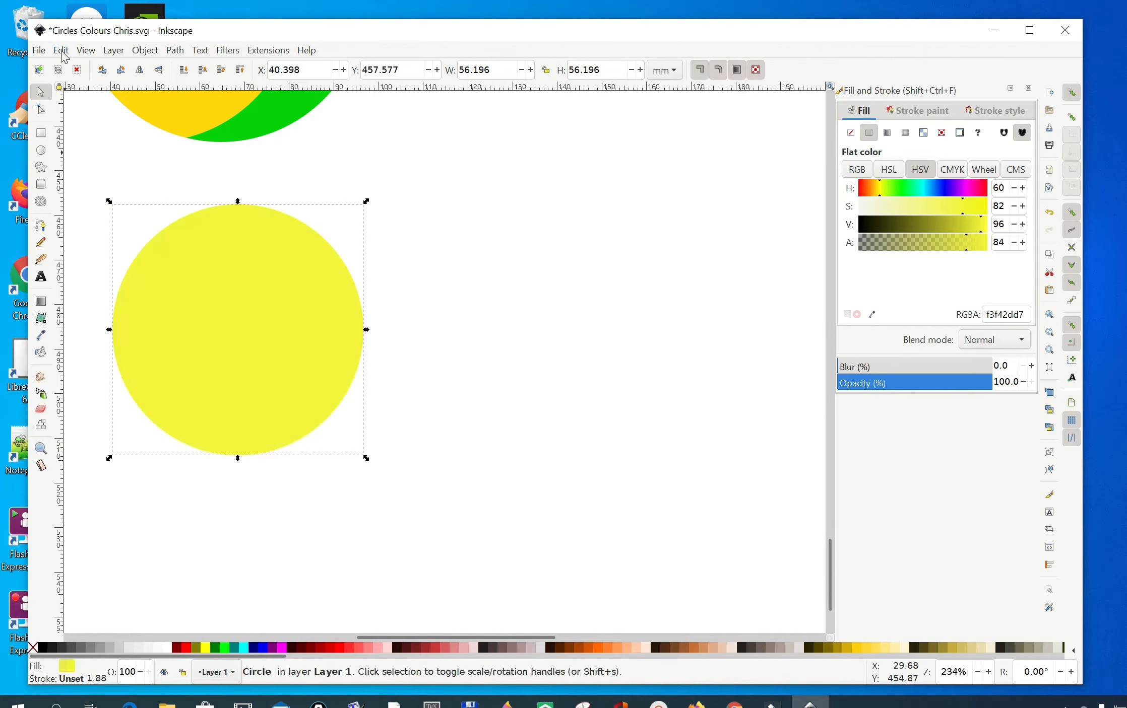
{"action": "left_click", "coordinate": [60, 51]}
{"action": "left_click", "coordinate": [77, 240]}
Draw a square to the right of the stacked circles and scale it to about 19 mm per side.
{"action": "left_click", "coordinate": [41, 134]}
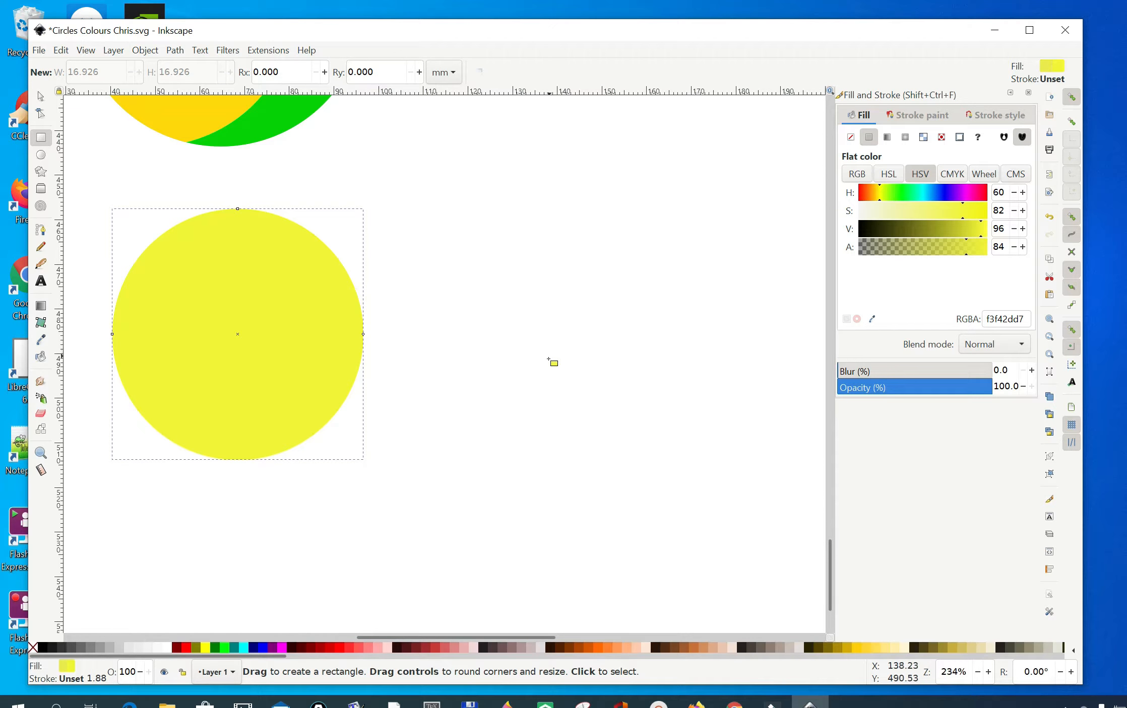
{"action": "left_click_drag", "start_coordinate": [534, 356], "coordinate": [633, 457]}
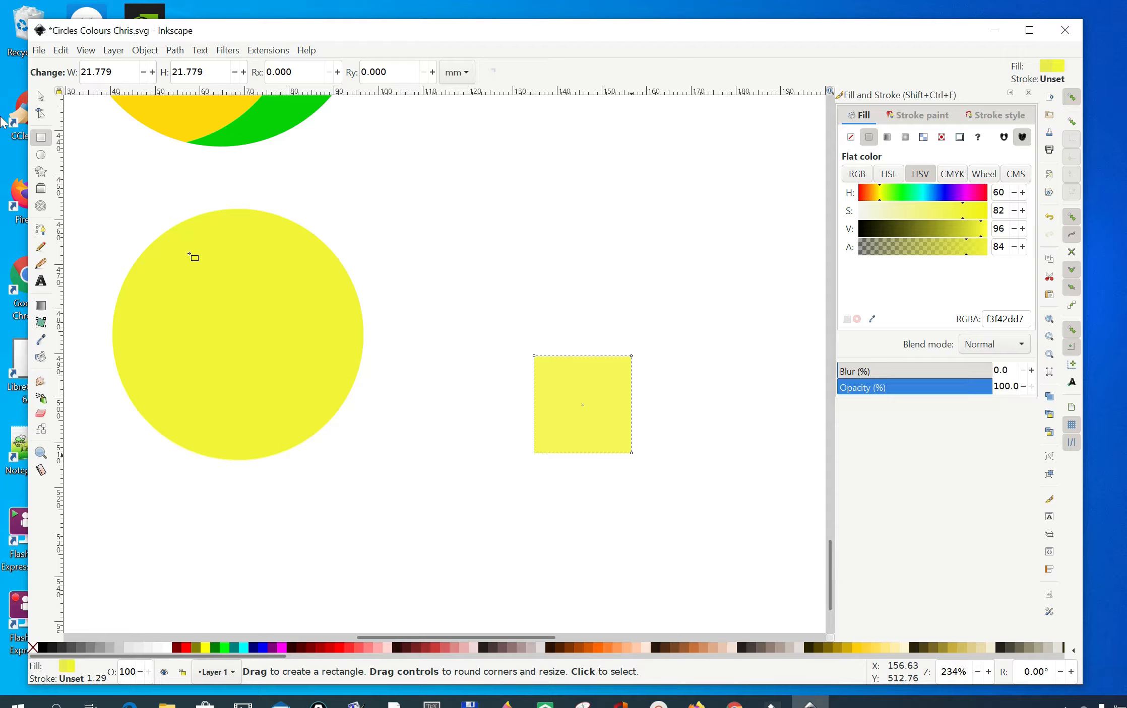
{"action": "left_click", "coordinate": [40, 96]}
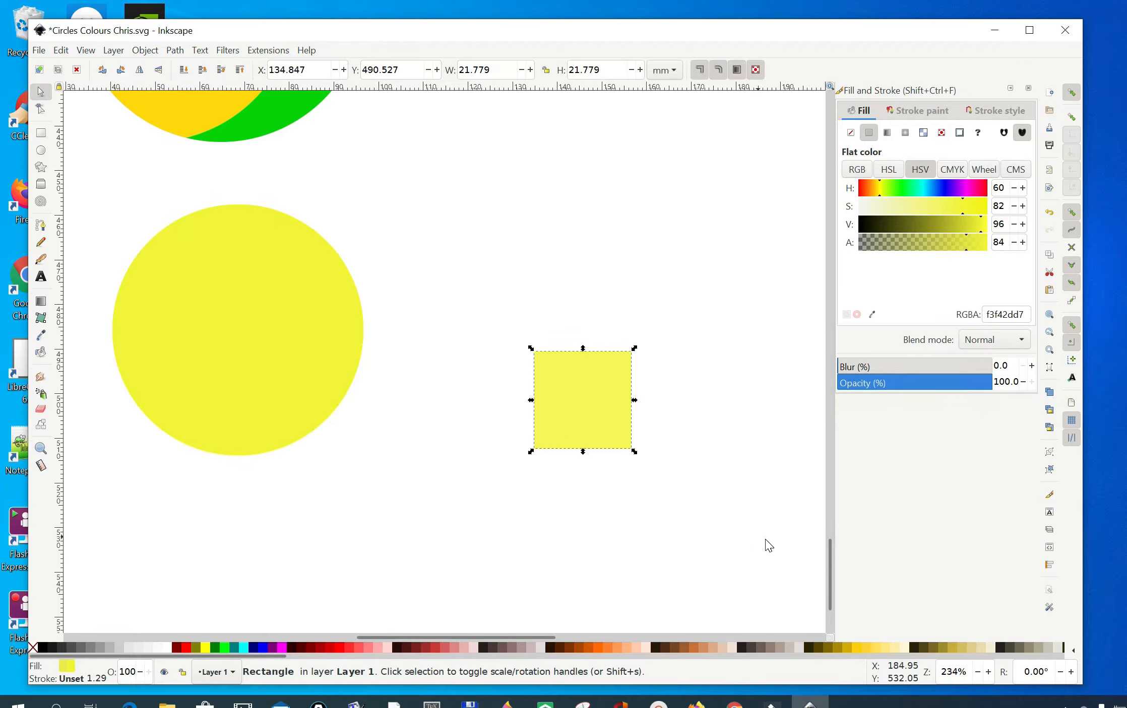
{"action": "left_click_drag", "start_coordinate": [832, 559], "coordinate": [840, 530]}
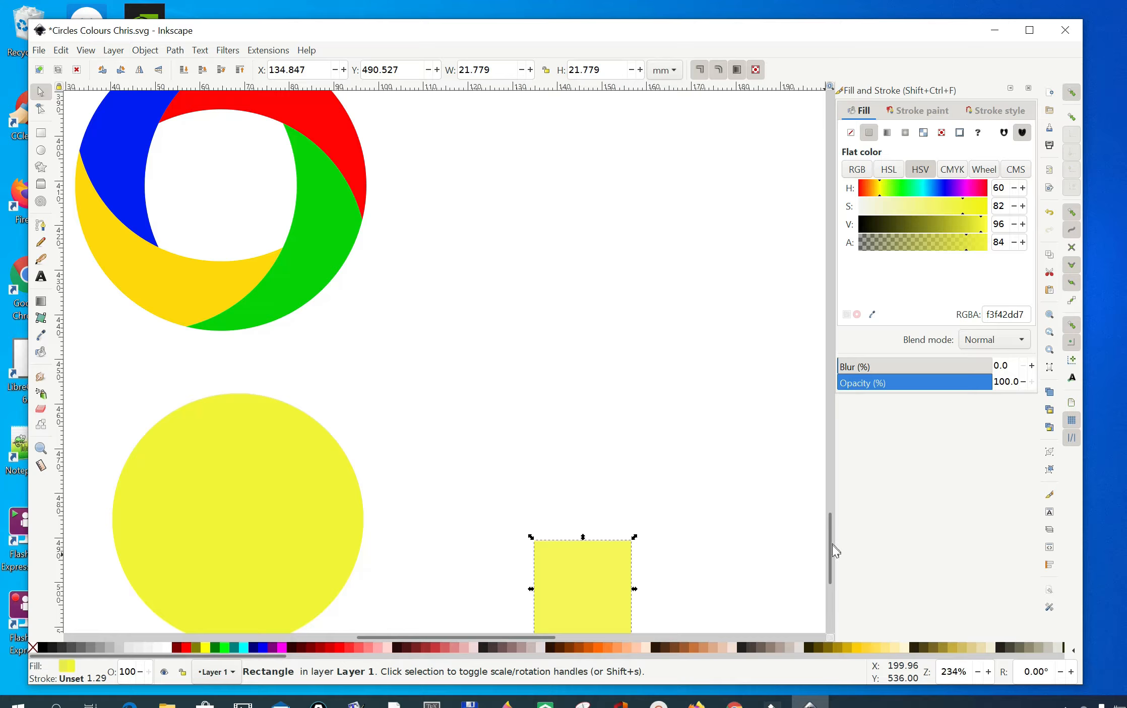
{"action": "left_click_drag", "start_coordinate": [831, 548], "coordinate": [683, 576]}
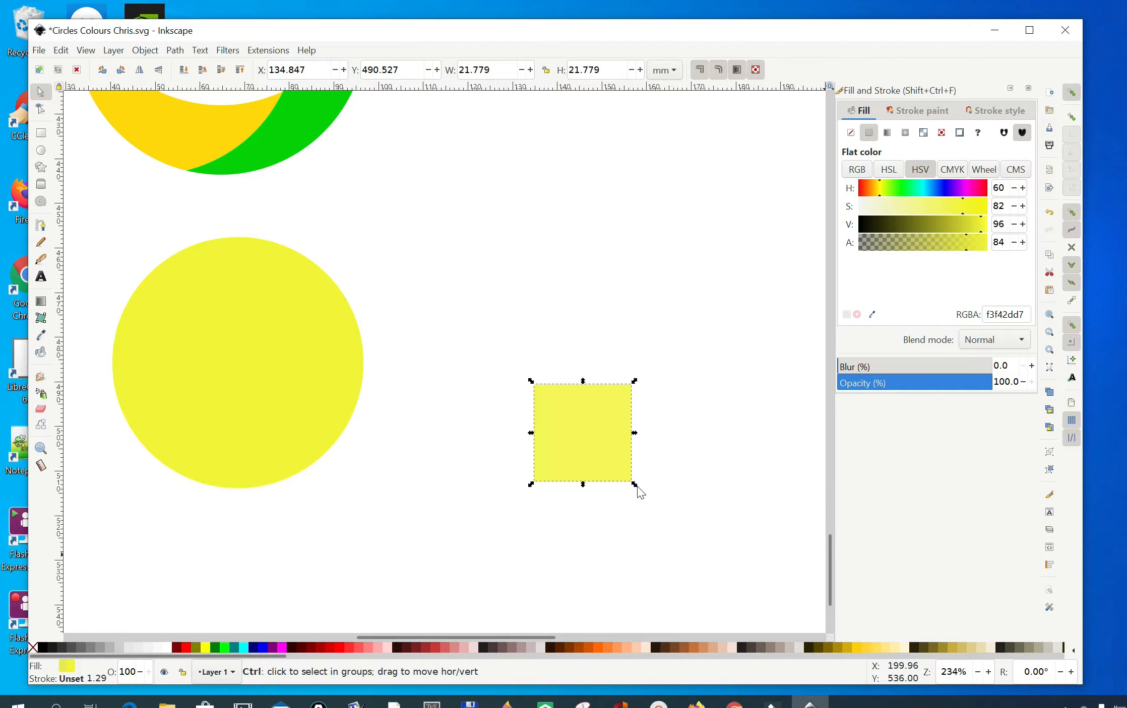
{"action": "left_click_drag", "start_coordinate": [636, 486], "coordinate": [621, 485]}
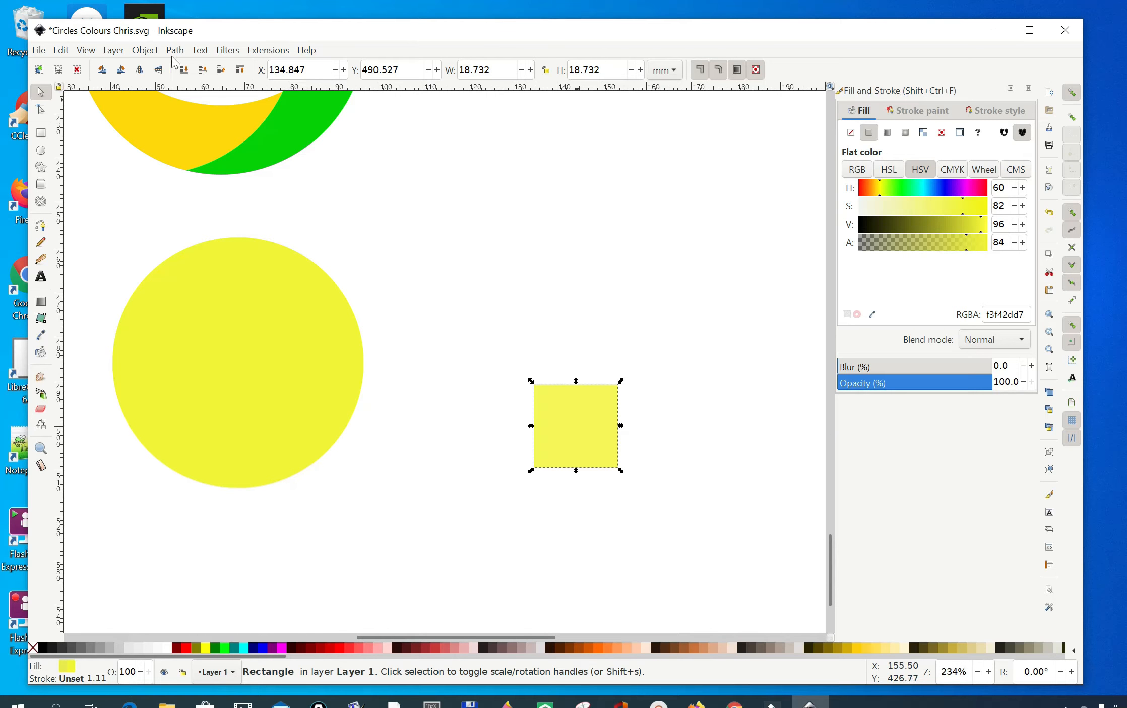
Recolour the square's fill pink by setting its hue to 338.
{"action": "left_click", "coordinate": [146, 51]}
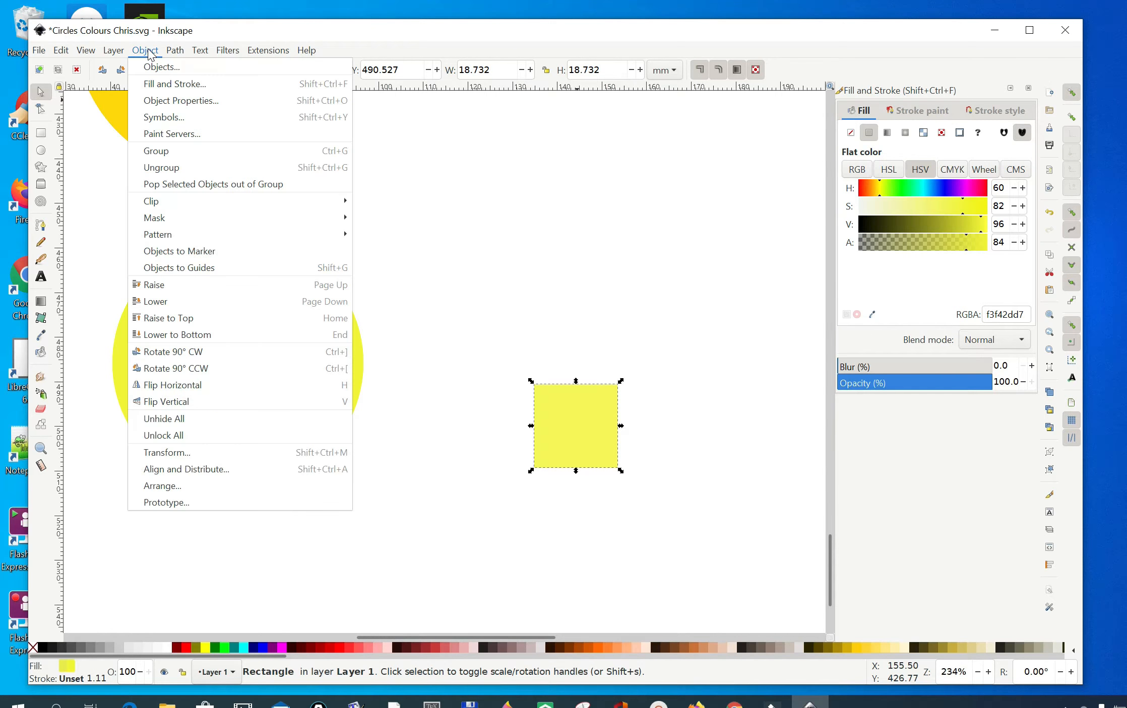
{"action": "left_click", "coordinate": [161, 89]}
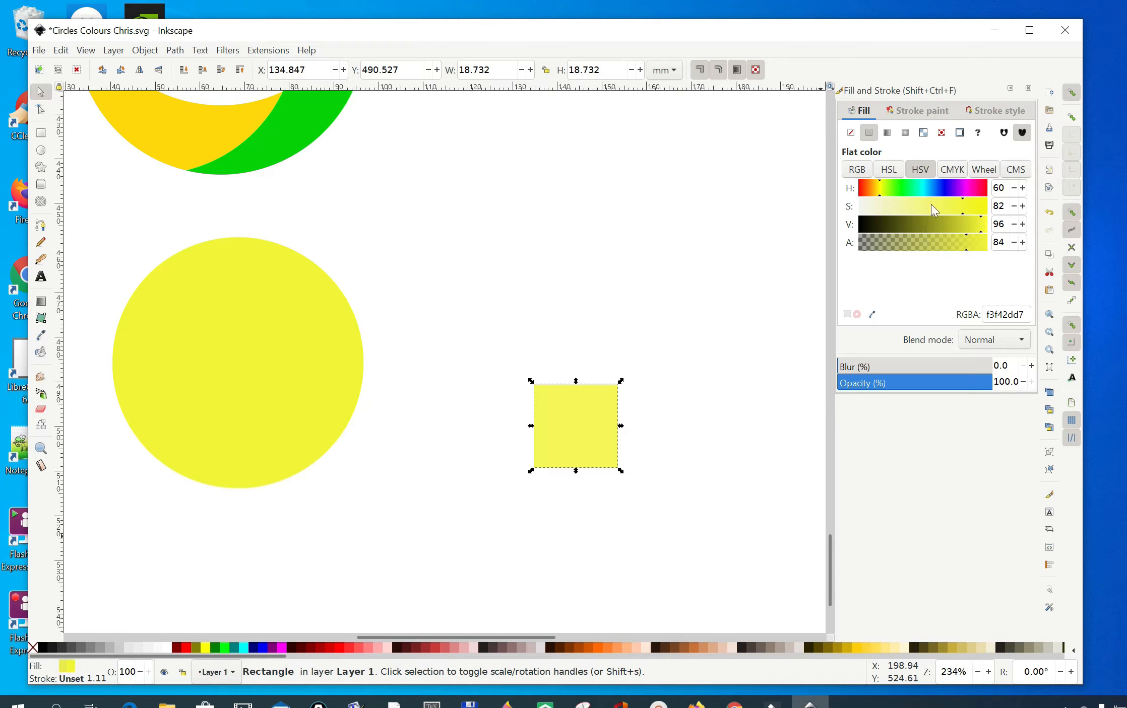
{"action": "left_click", "coordinate": [980, 190]}
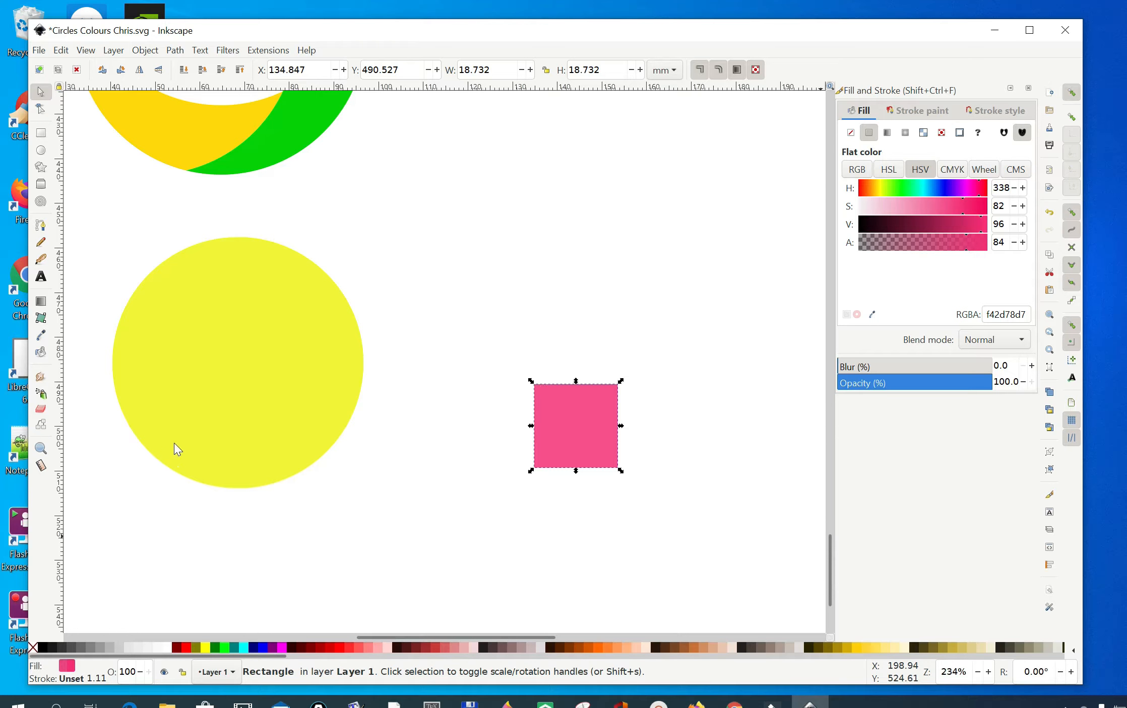
Move two of the stacked circles so their centres snap to the square's upper-left and upper-right corners.
{"action": "left_click", "coordinate": [221, 366]}
{"action": "left_click_drag", "start_coordinate": [250, 361], "coordinate": [569, 465]}
{"action": "left_click_drag", "start_coordinate": [582, 363], "coordinate": [531, 373]}
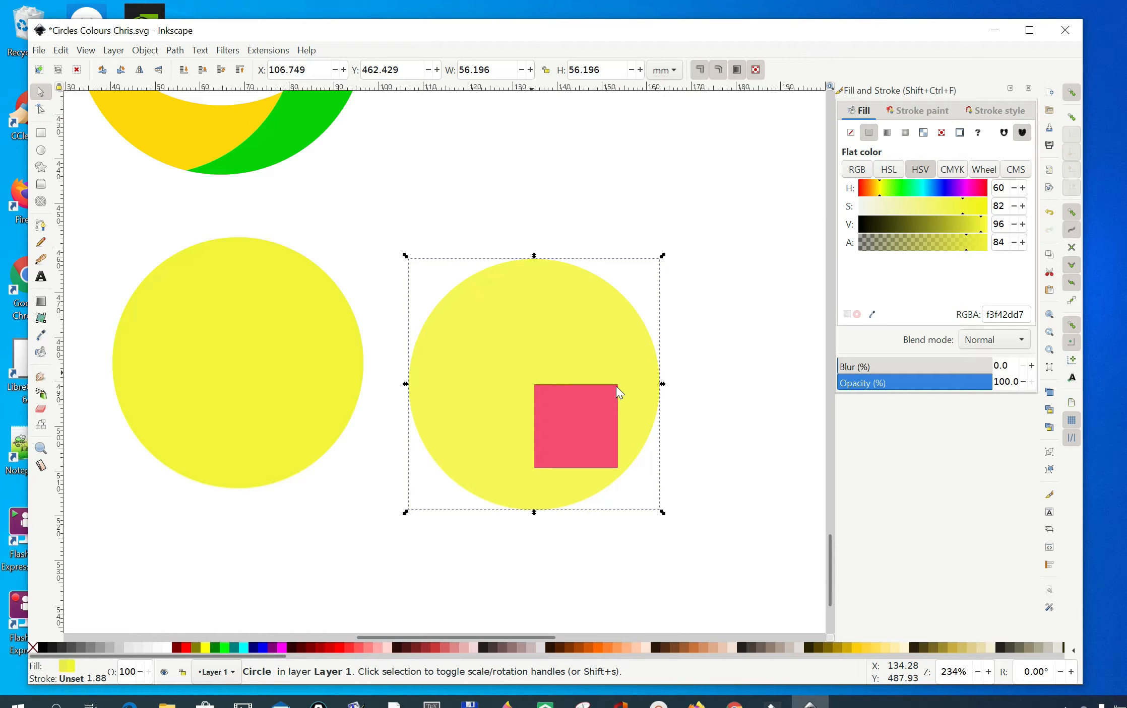
{"action": "left_click", "coordinate": [224, 369]}
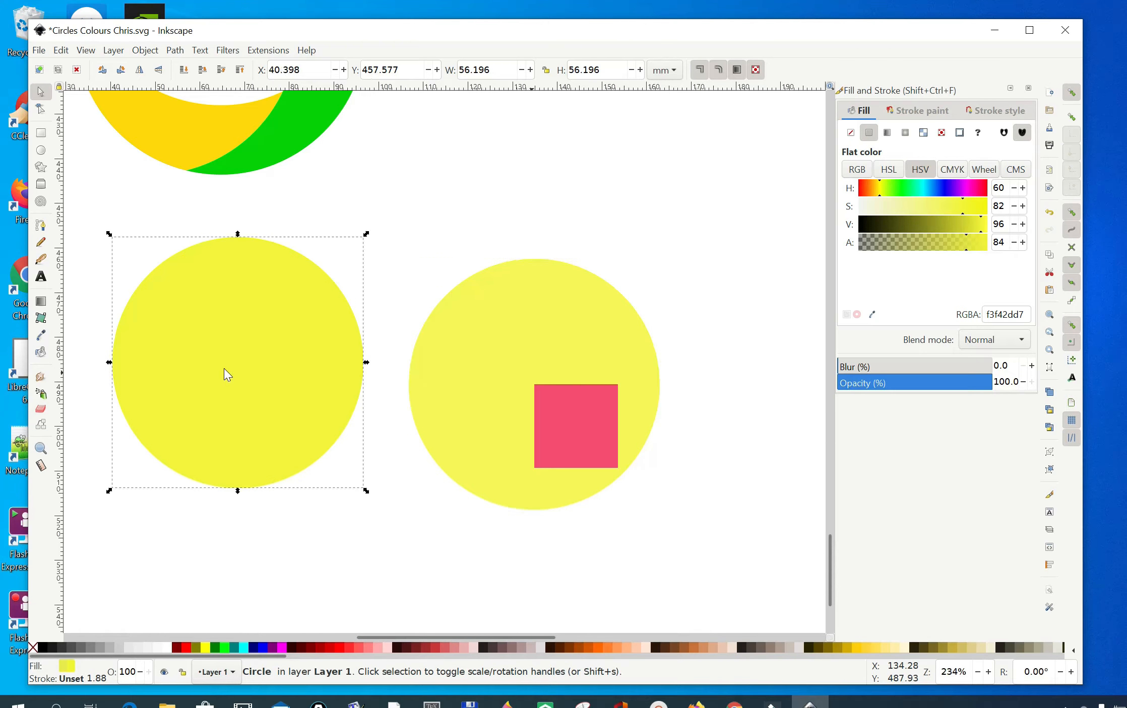
{"action": "left_click_drag", "start_coordinate": [259, 369], "coordinate": [652, 443]}
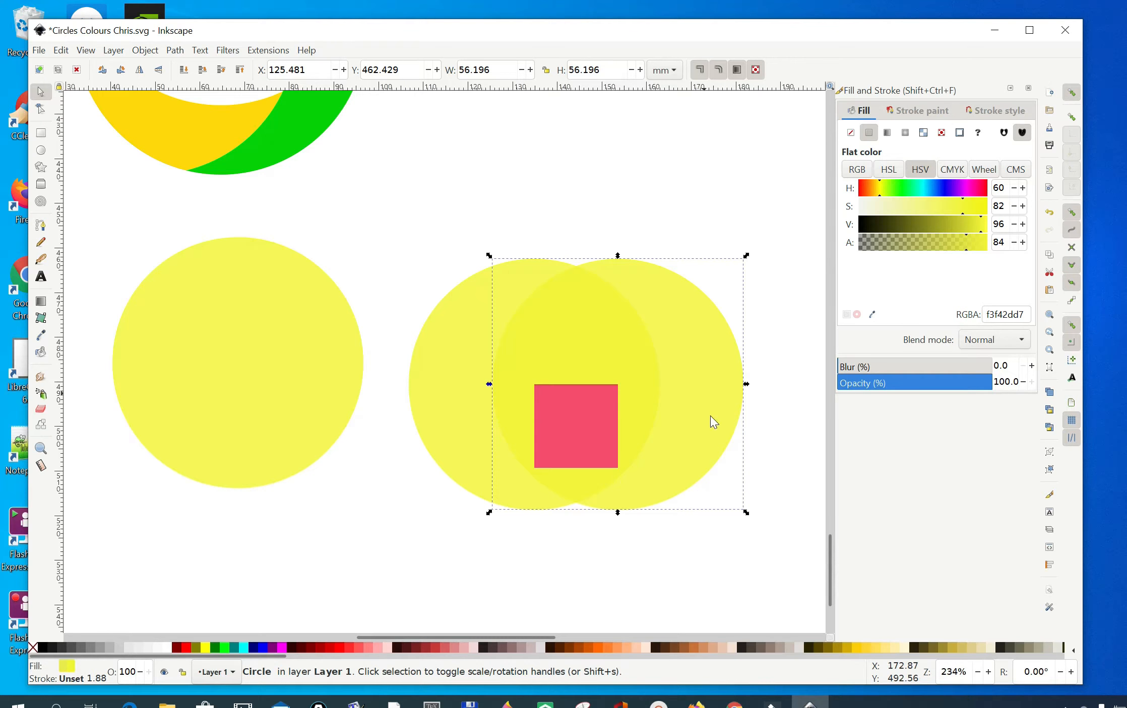
Change the fill of the circle centred on the square's upper-right corner to cyan with hue 186 and alpha 74.
{"action": "left_click", "coordinate": [964, 249]}
{"action": "left_click_drag", "start_coordinate": [964, 250], "coordinate": [954, 250]}
{"action": "left_click", "coordinate": [925, 191]}
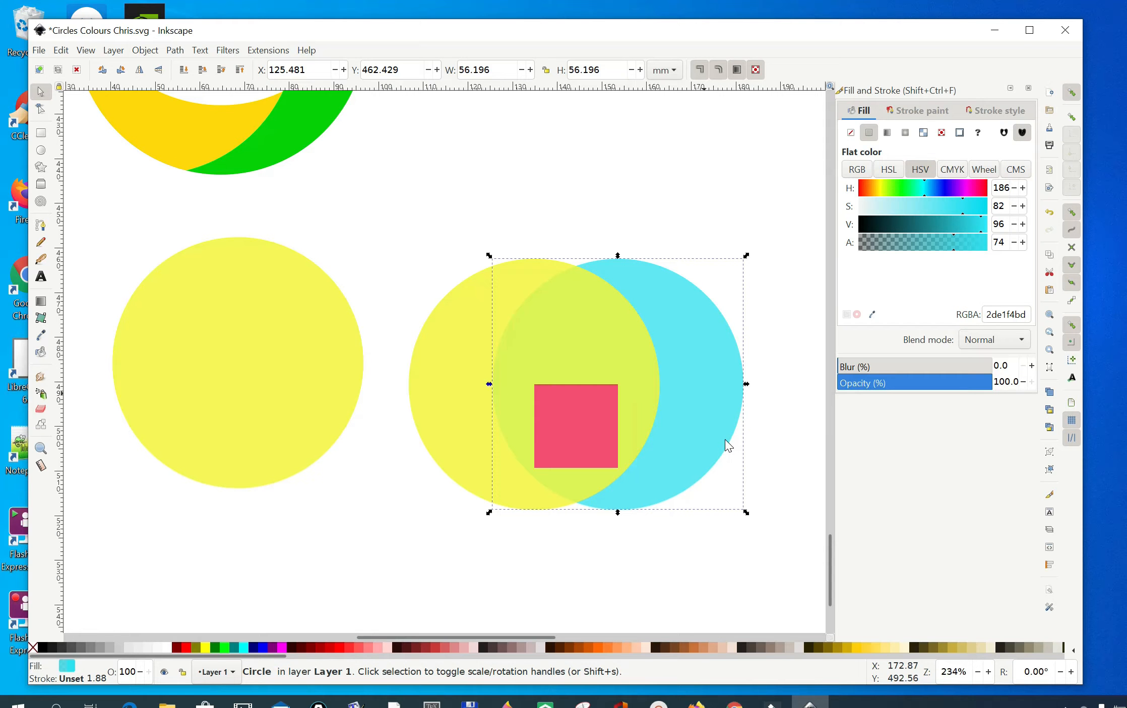
Intersect the cyan circle with the overlapping yellow circle to leave only their shared lens shape.
{"action": "key", "text": "shift"}
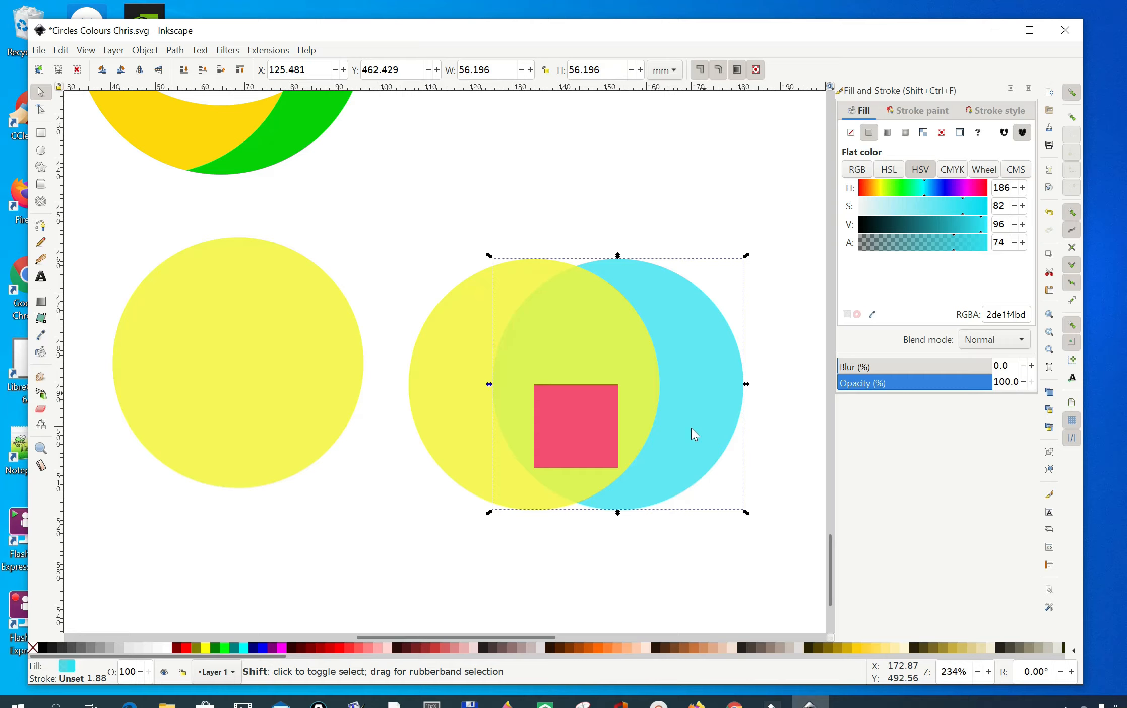
{"action": "left_click", "coordinate": [461, 452], "text": "shift"}
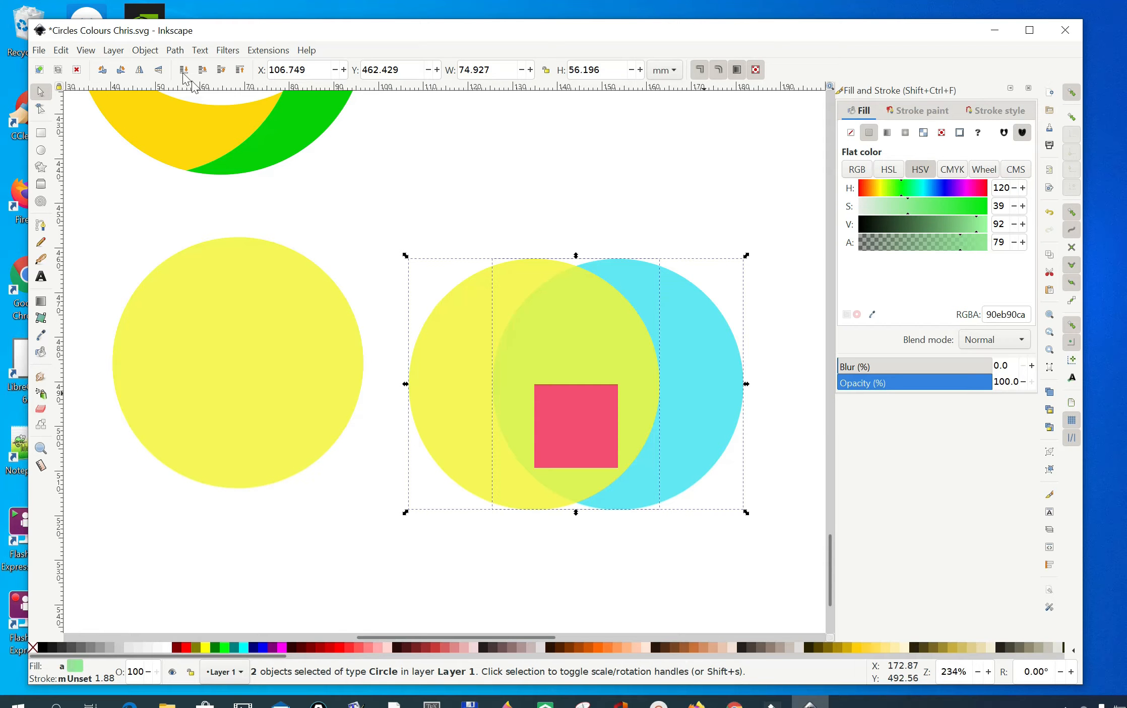
{"action": "left_click", "coordinate": [174, 51]}
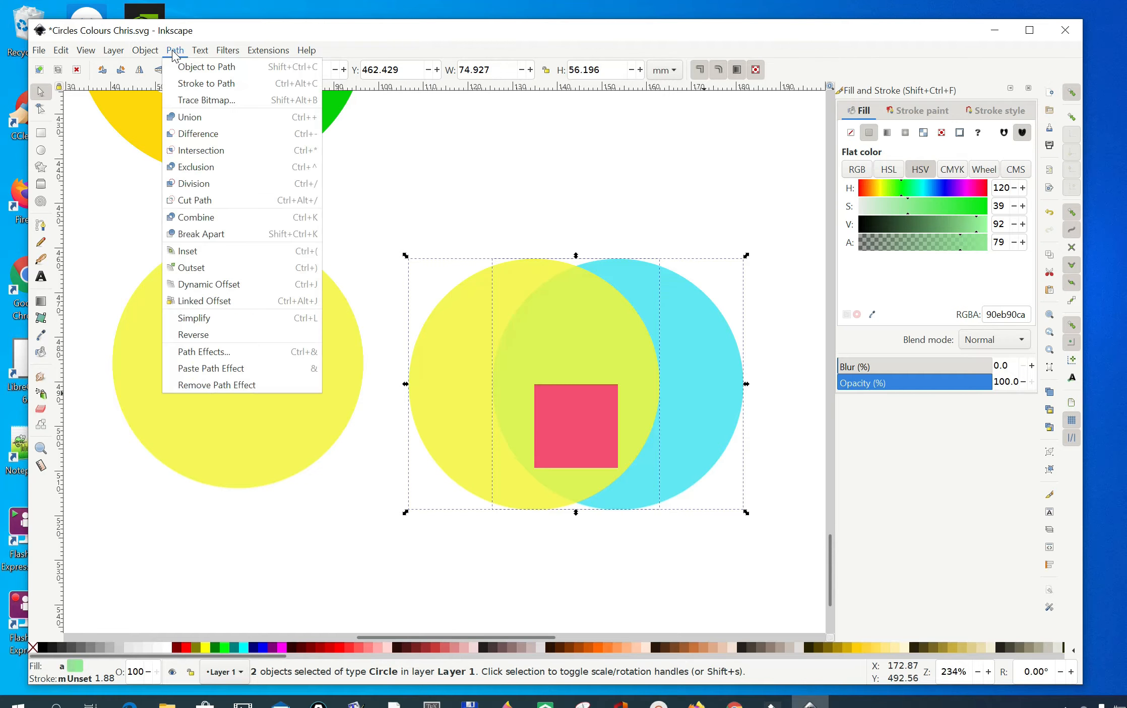
{"action": "left_click", "coordinate": [190, 150]}
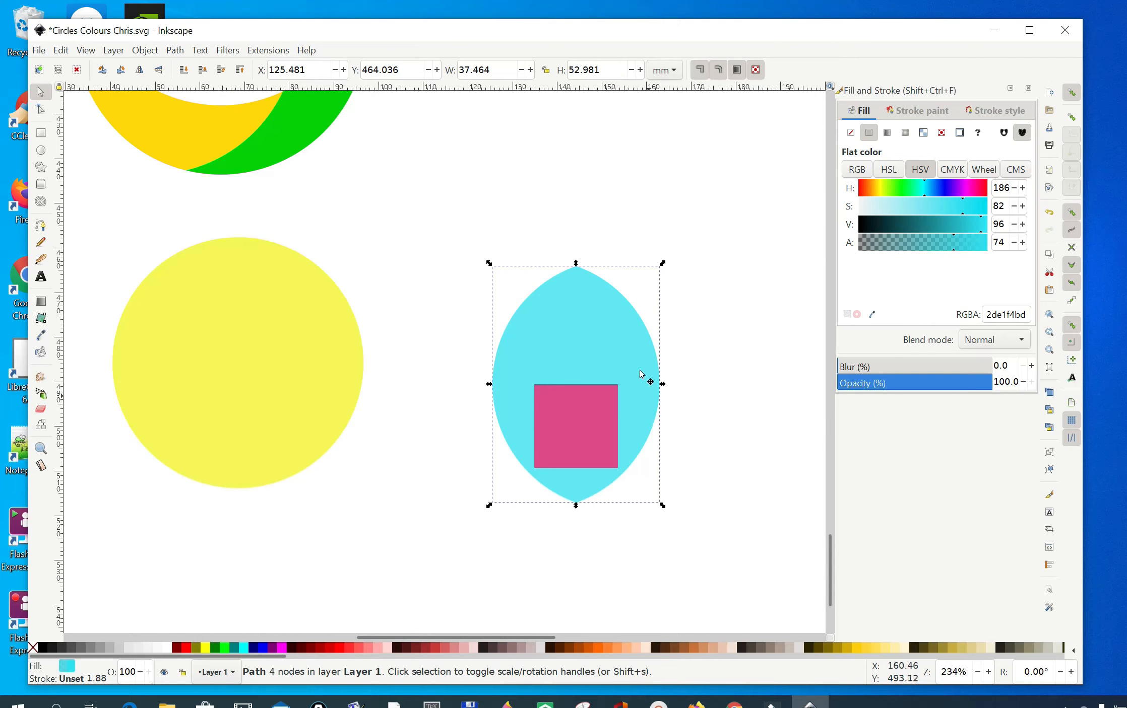
Move the remaining yellow circle down until its centre is level with the square's lower edge, and duplicate it in place.
{"action": "left_click_drag", "start_coordinate": [202, 413], "coordinate": [228, 518]}
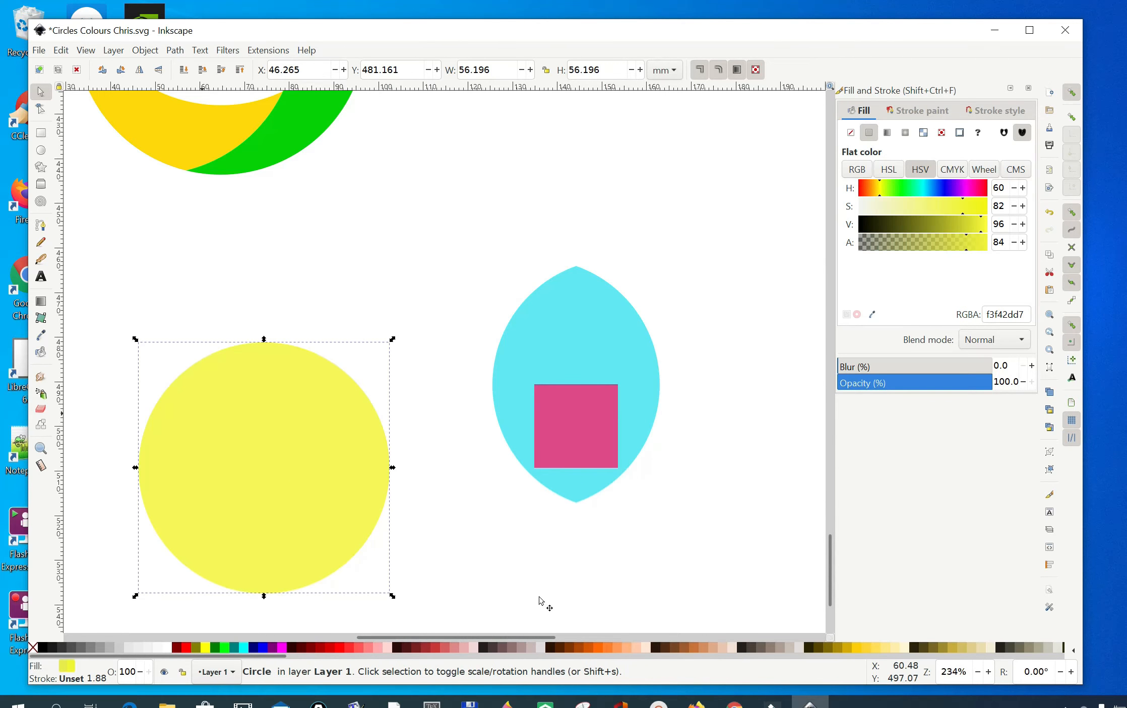
{"action": "left_click", "coordinate": [539, 596]}
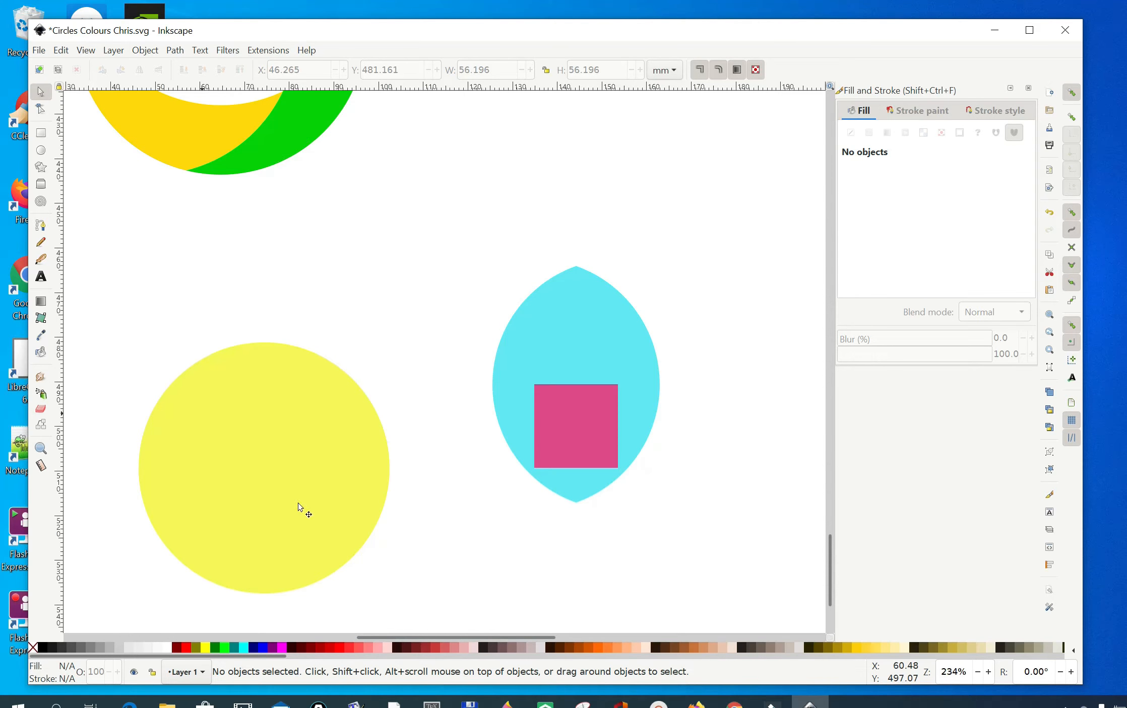
{"action": "left_click", "coordinate": [267, 451]}
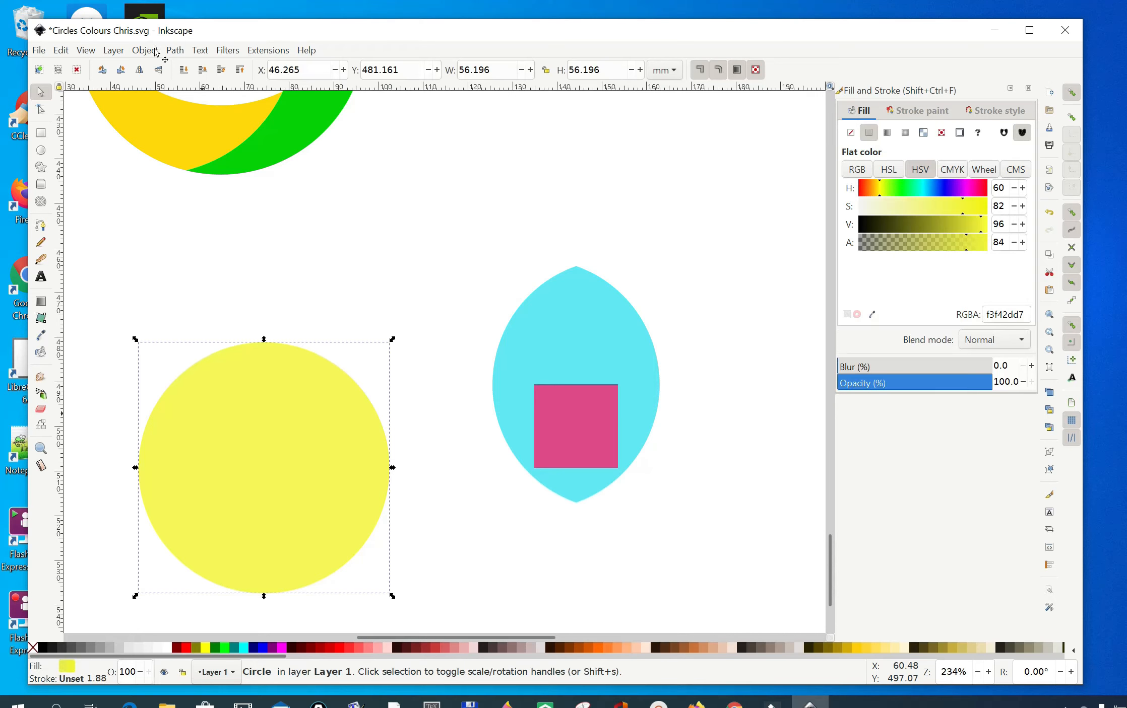
{"action": "left_click", "coordinate": [61, 51]}
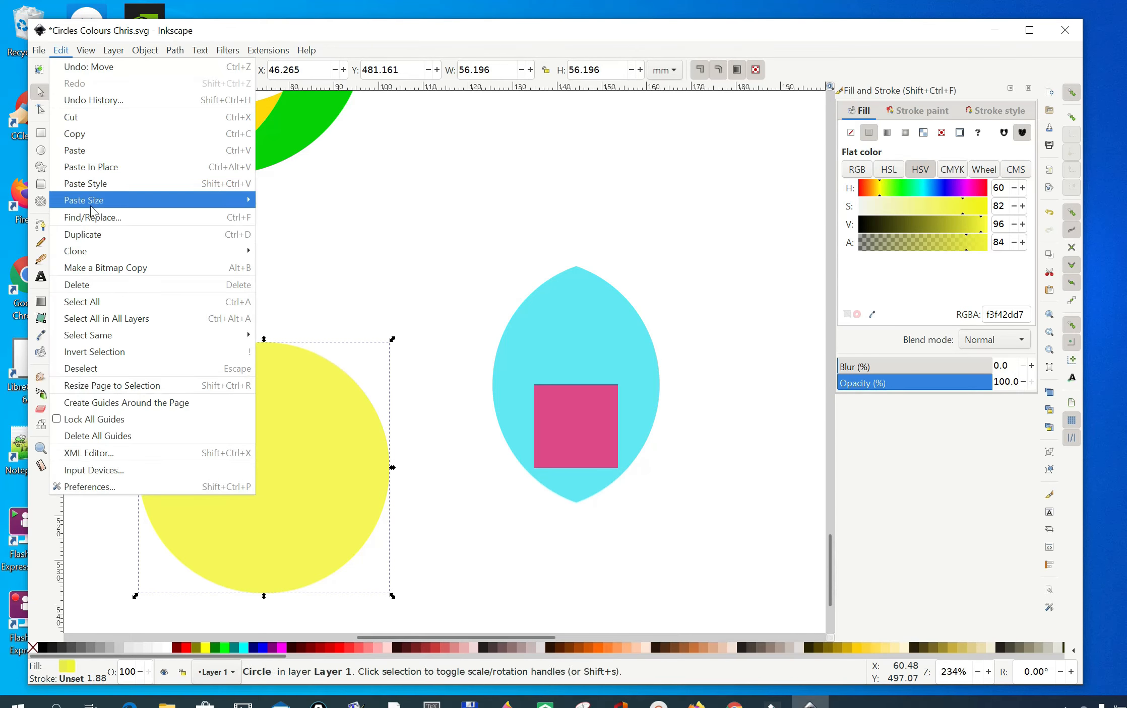
{"action": "left_click", "coordinate": [88, 234]}
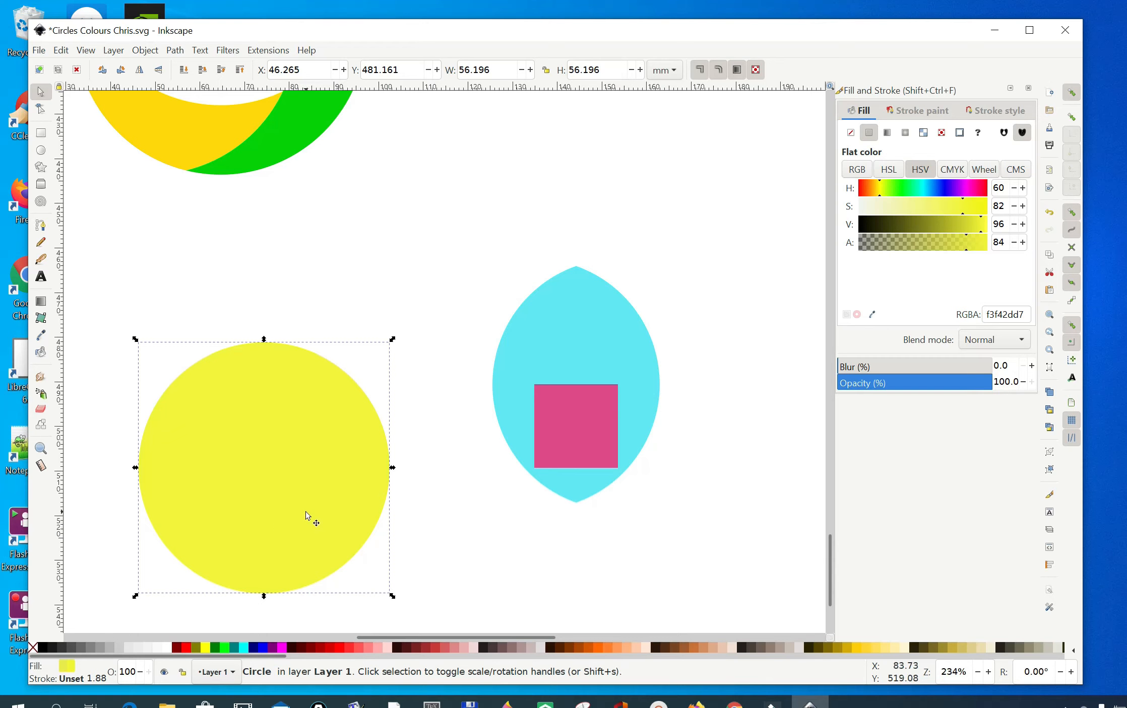
Move the circle copy so its centre snaps to the square's lower-left corner.
{"action": "key", "text": "ctrl+d"}
{"action": "left_click_drag", "start_coordinate": [314, 502], "coordinate": [516, 487]}
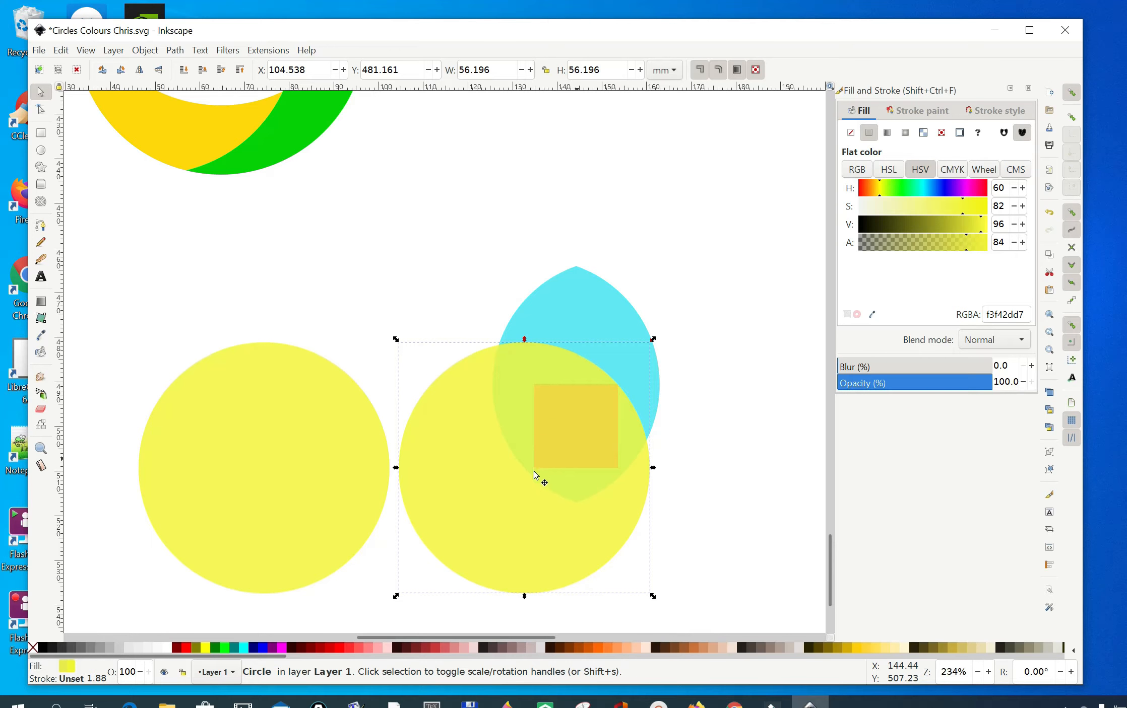
{"action": "left_click_drag", "start_coordinate": [538, 514], "coordinate": [550, 511]}
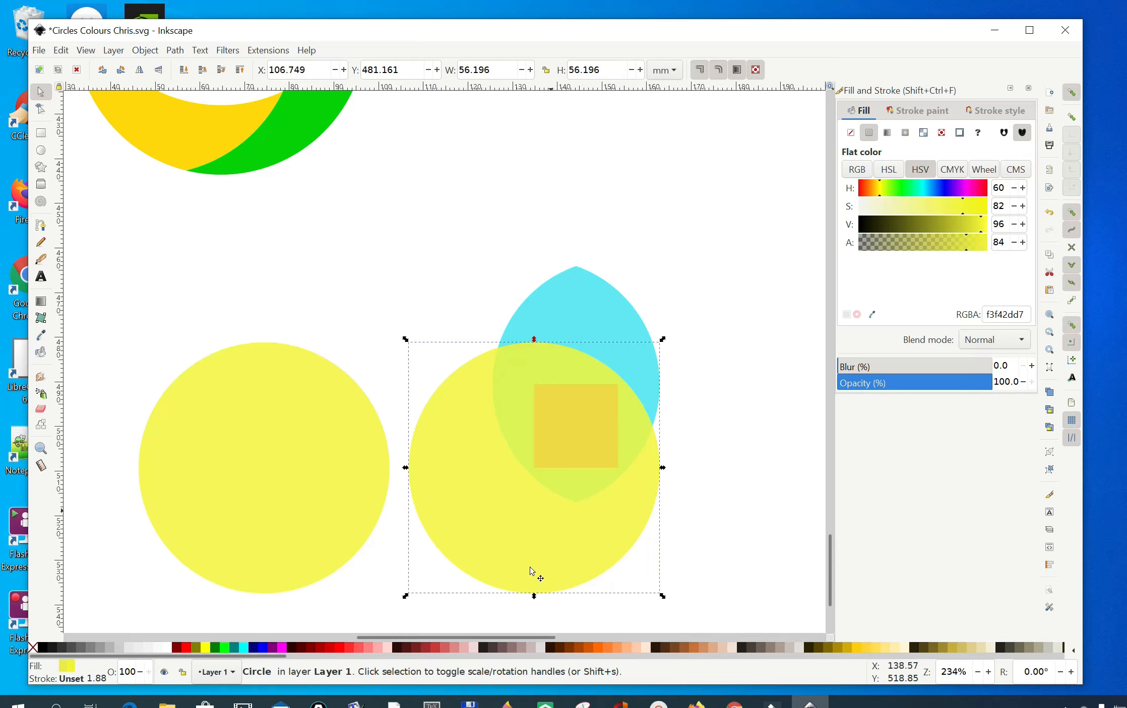
Subtract the overlapping yellow circle from the cyan lens using the Difference path operation.
{"action": "key", "text": "ctrl"}
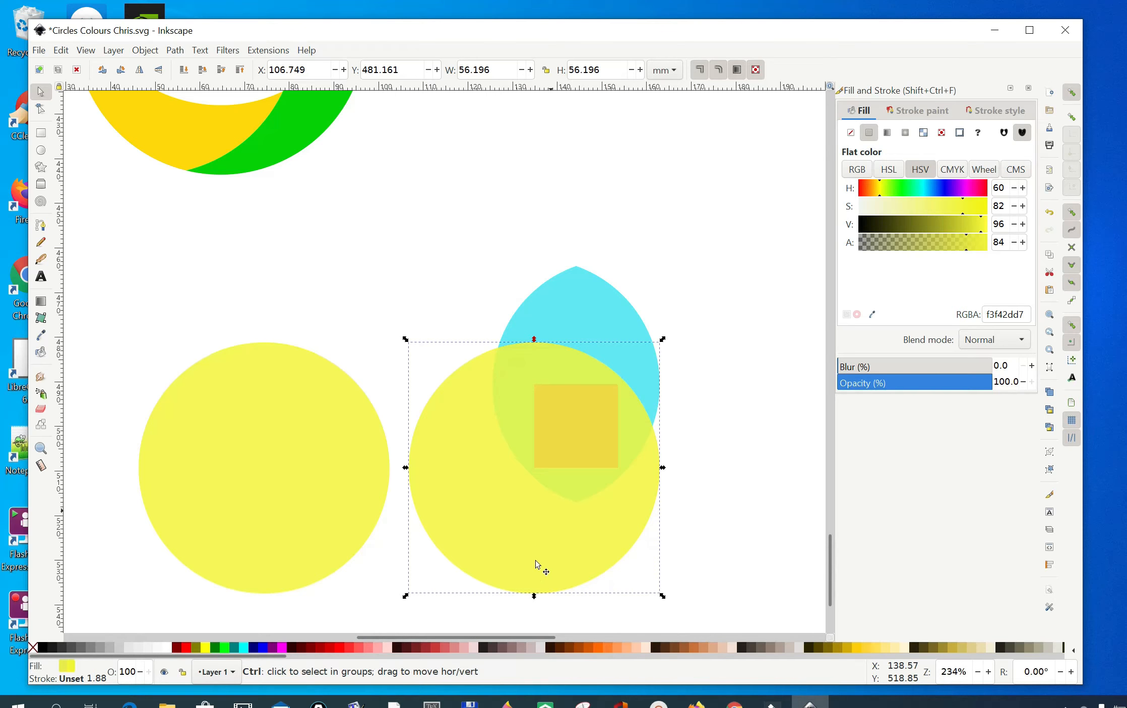
{"action": "left_click", "coordinate": [583, 301], "text": "ctrl"}
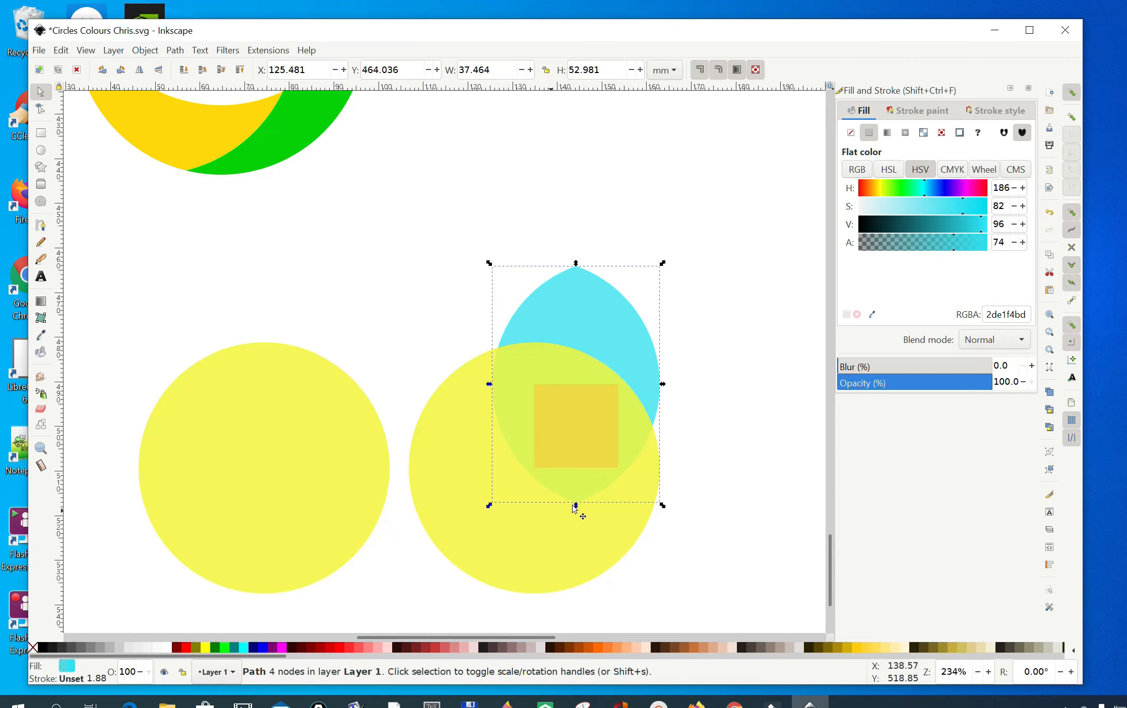
{"action": "left_click", "coordinate": [552, 551], "text": "shift"}
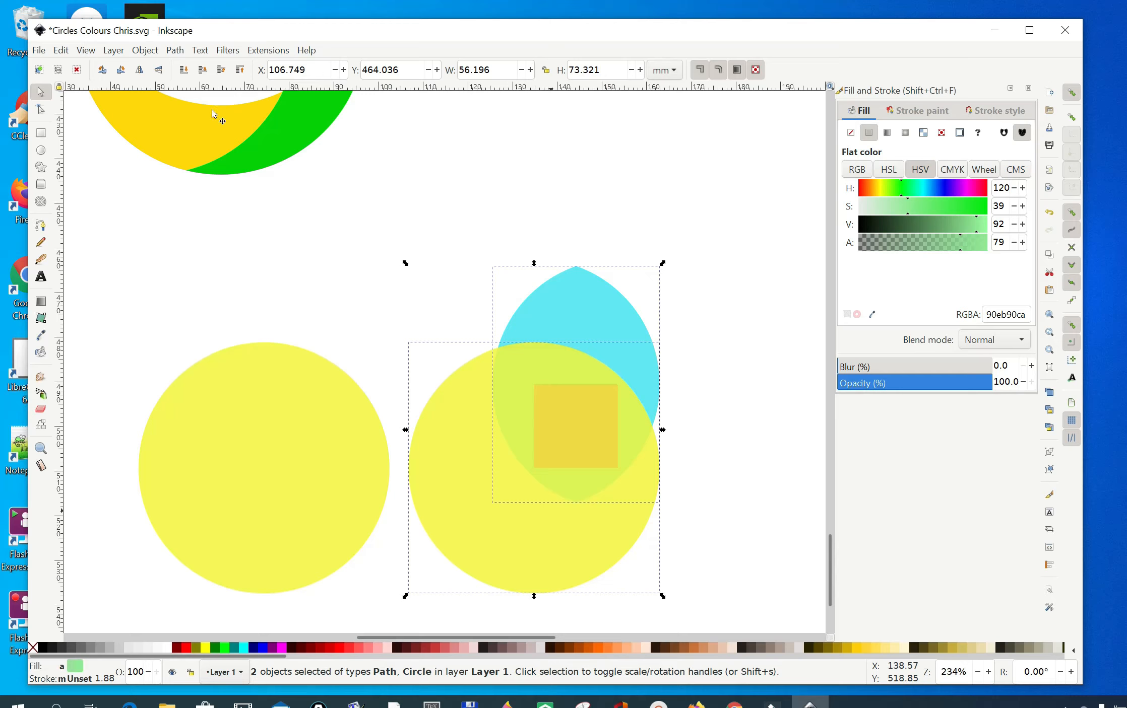
{"action": "left_click", "coordinate": [175, 50]}
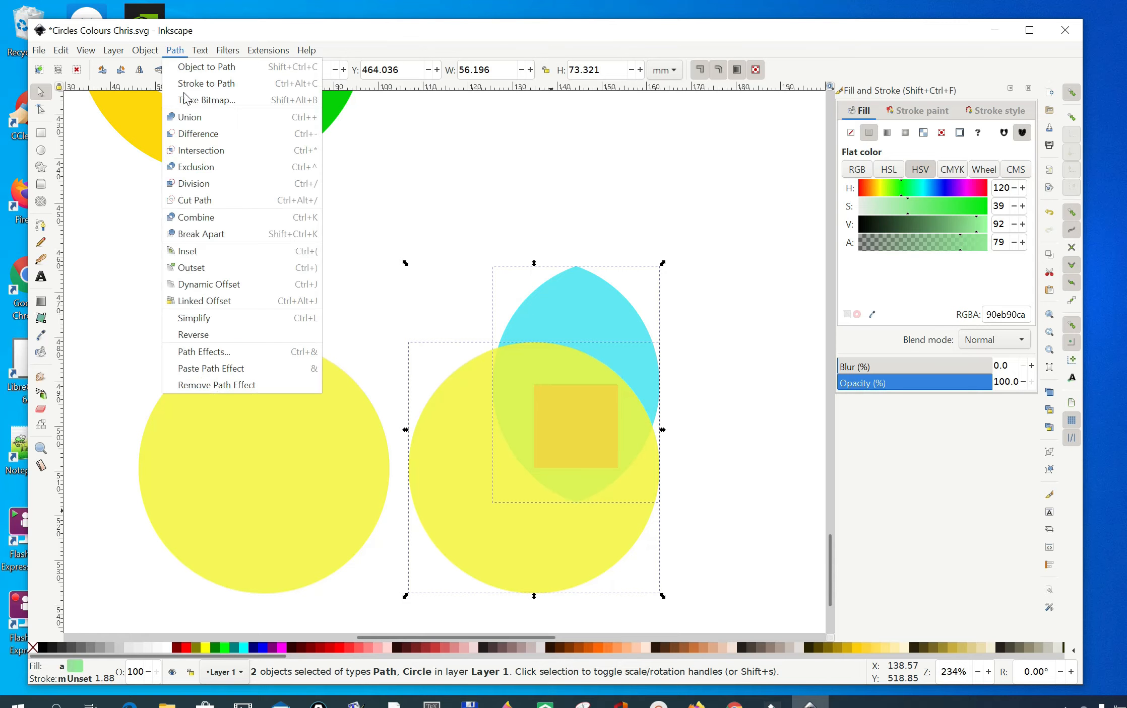
{"action": "left_click", "coordinate": [190, 134]}
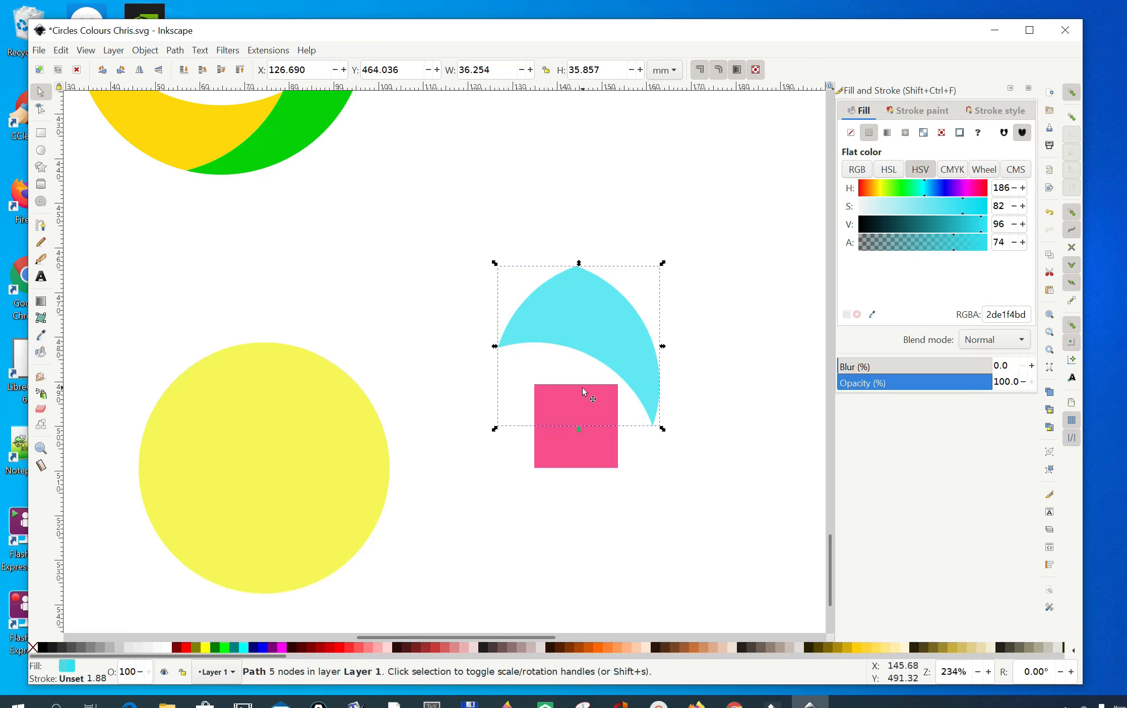
Move the cyan segment onto the yellow circle so its outer curve follows the circle's upper-right edge.
{"action": "left_click", "coordinate": [606, 315]}
{"action": "mouse_move", "coordinate": [596, 326]}
{"action": "left_mouse_down"}
{"action": "mouse_move", "coordinate": [500, 343]}
{"action": "mouse_move", "coordinate": [315, 412]}
{"action": "left_mouse_up"}
{"action": "left_click_drag", "start_coordinate": [333, 333], "coordinate": [267, 410]}
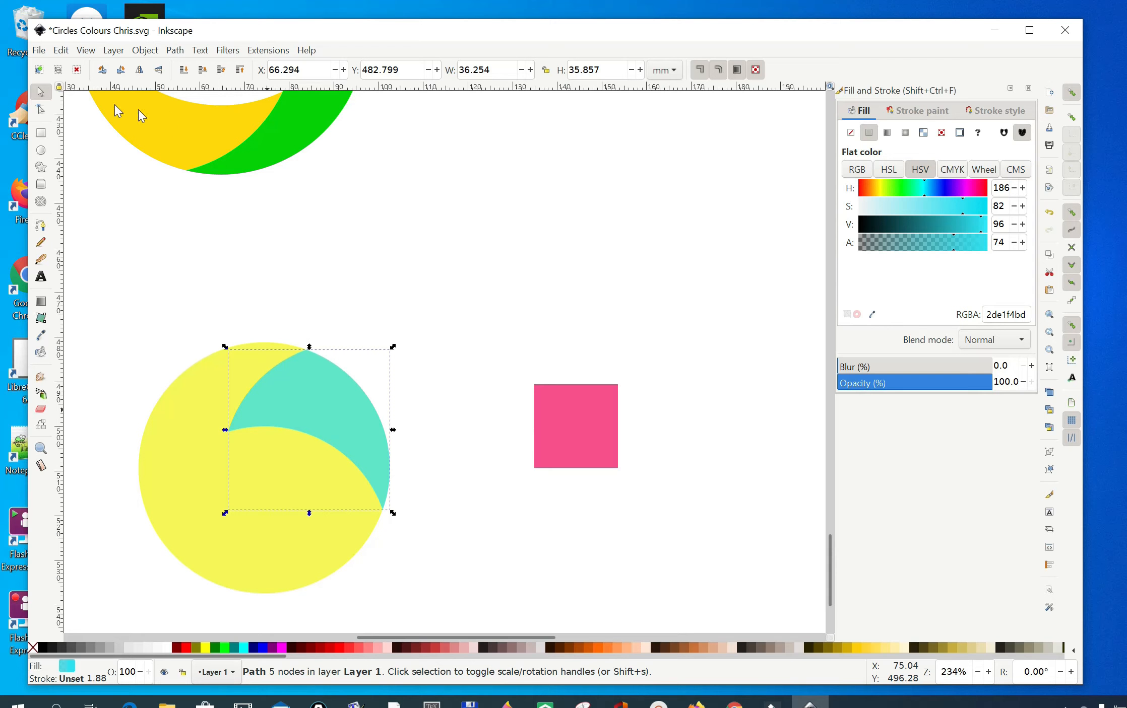
Duplicate the cyan segment and rotate the copy 90° counter-clockwise.
{"action": "left_click", "coordinate": [70, 50]}
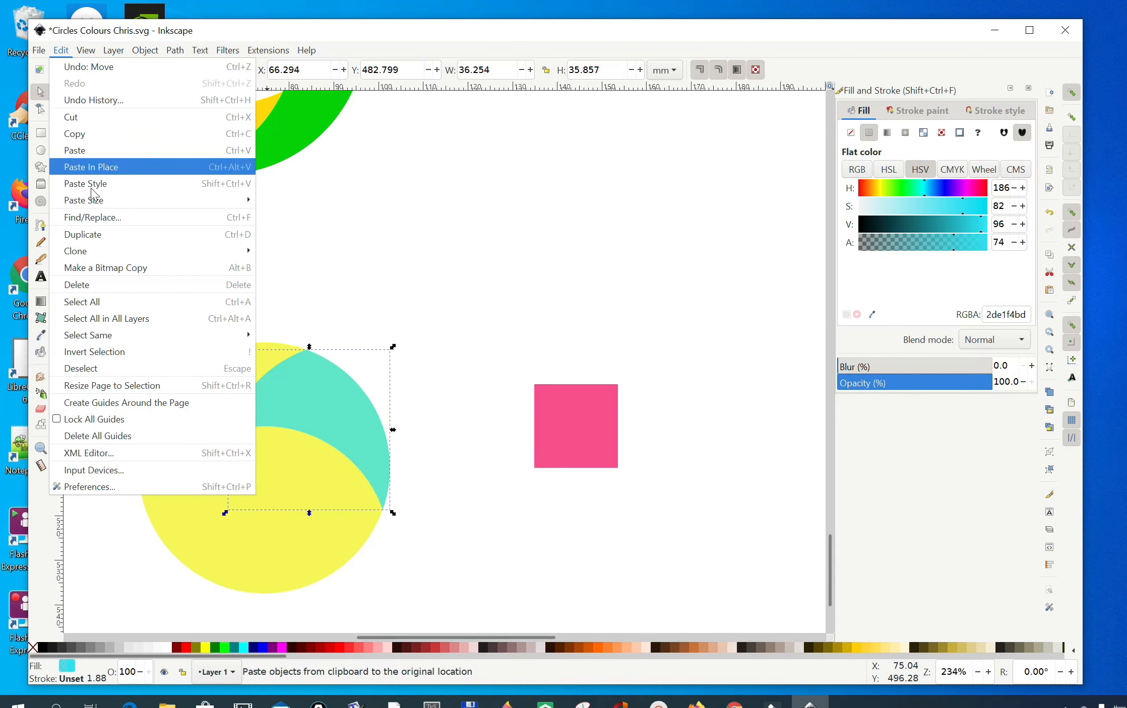
{"action": "left_click", "coordinate": [87, 238]}
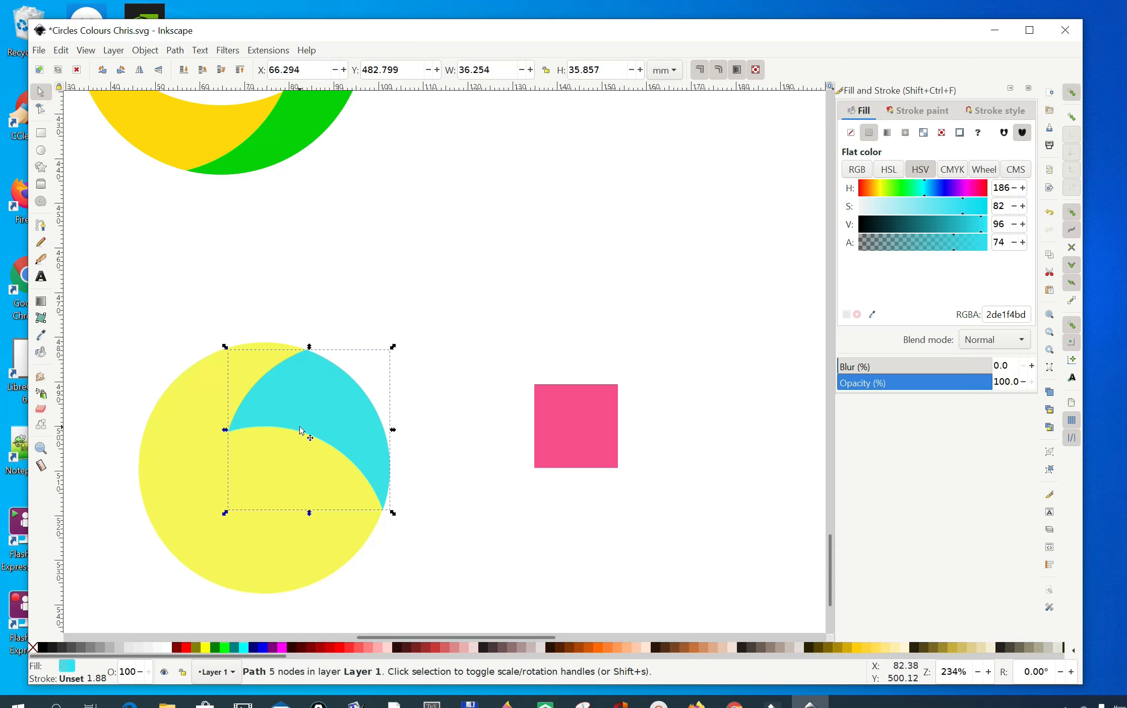
{"action": "left_click", "coordinate": [103, 70]}
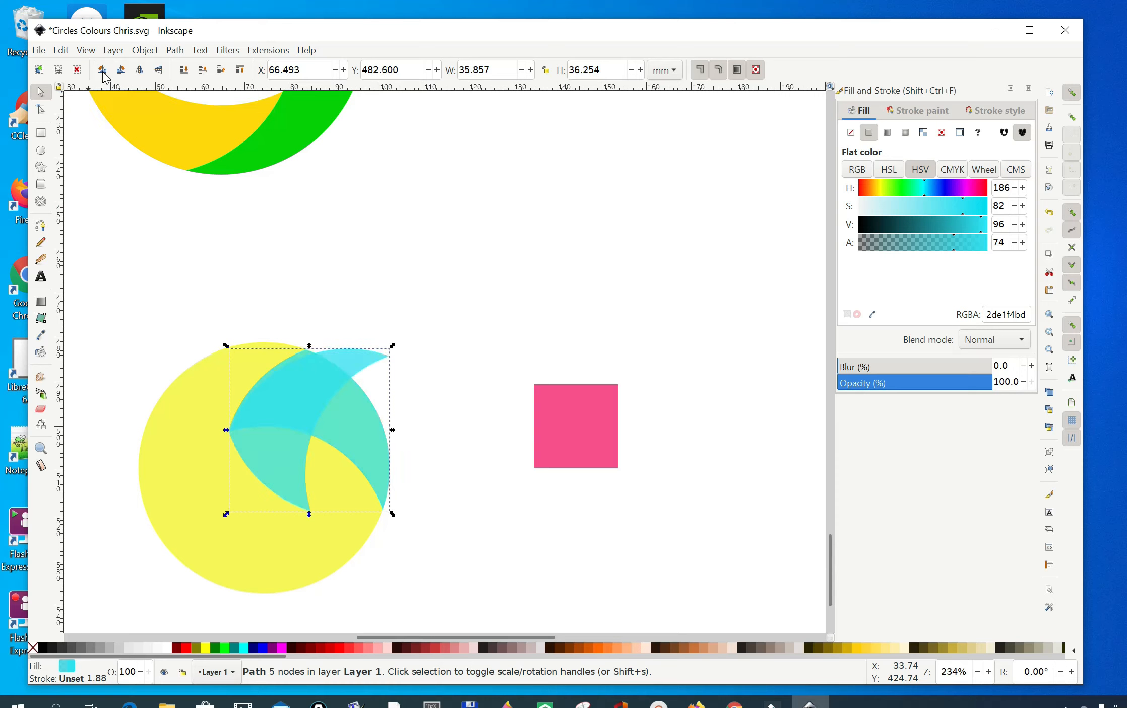
Fit the rotated cyan copy against the yellow circle's upper-left edge, flush with the first segment.
{"action": "left_click_drag", "start_coordinate": [290, 406], "coordinate": [247, 413]}
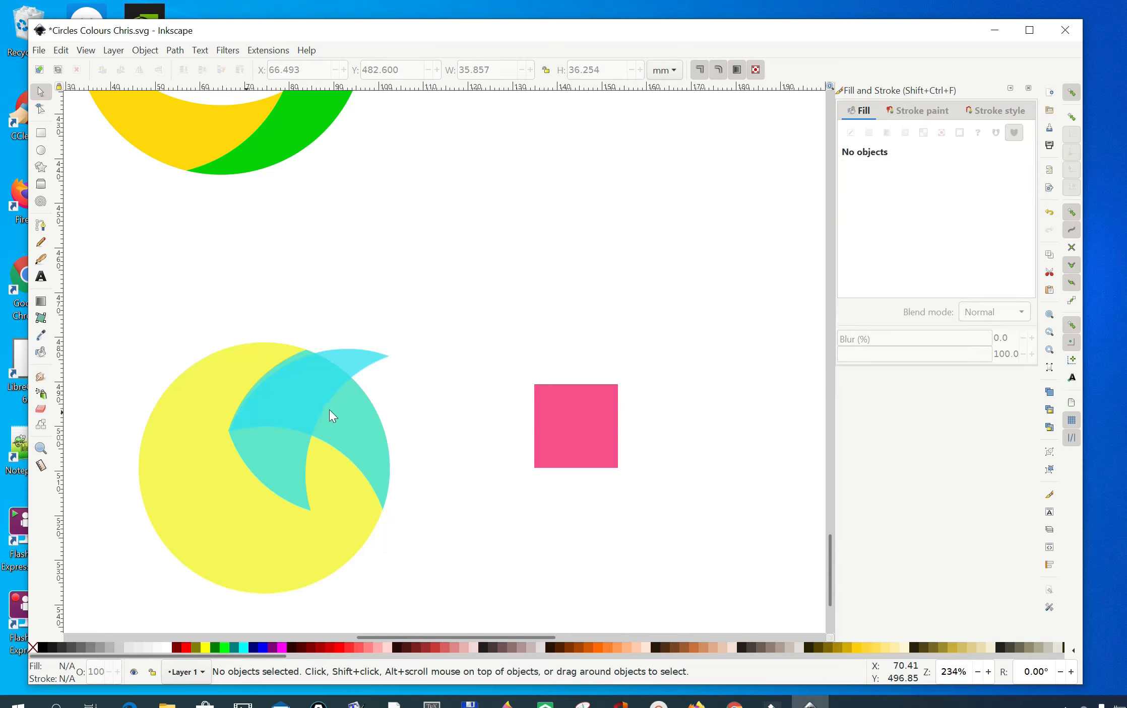
{"action": "left_click", "coordinate": [307, 402], "text": "ctrl"}
{"action": "left_click_drag", "start_coordinate": [301, 406], "coordinate": [214, 396]}
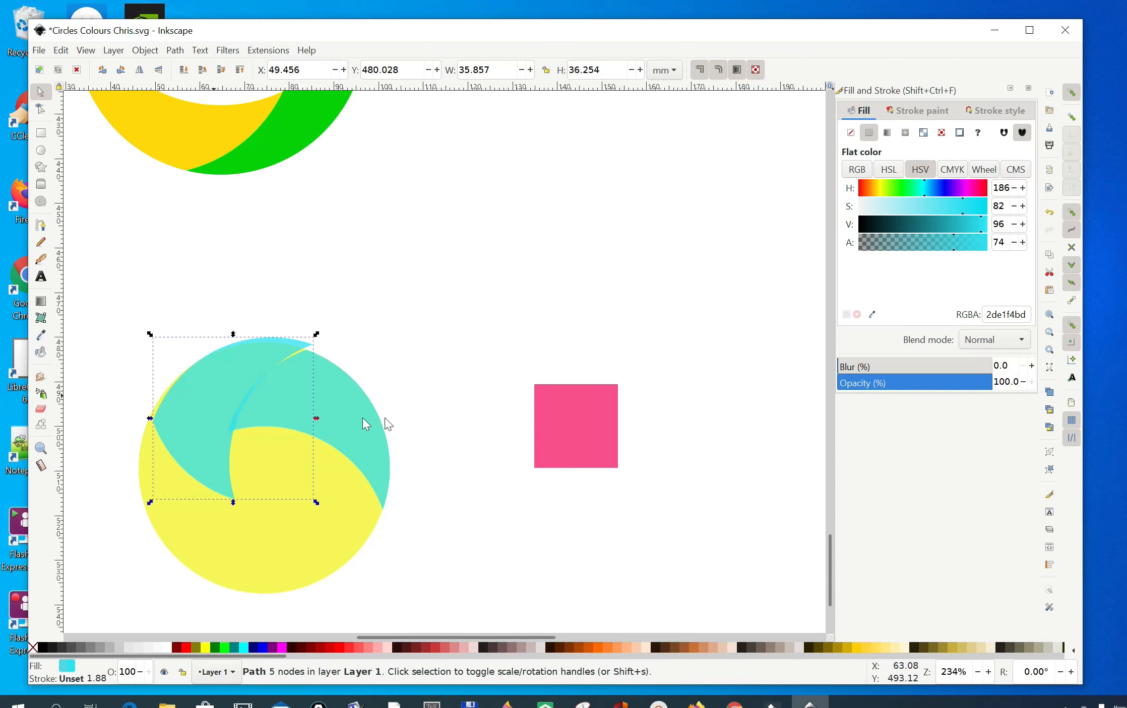
{"action": "left_click", "coordinate": [623, 343]}
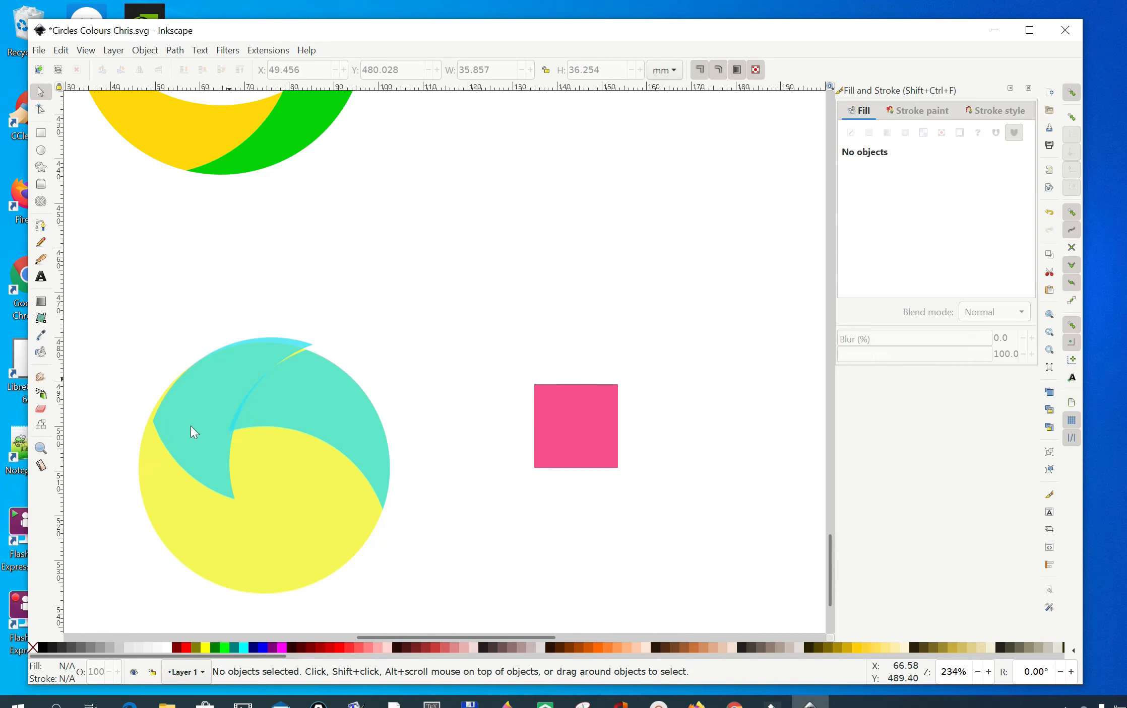
{"action": "mouse_move", "coordinate": [204, 418]}
{"action": "left_mouse_down"}
{"action": "mouse_move", "coordinate": [178, 425]}
{"action": "mouse_move", "coordinate": [196, 427]}
{"action": "left_mouse_up"}
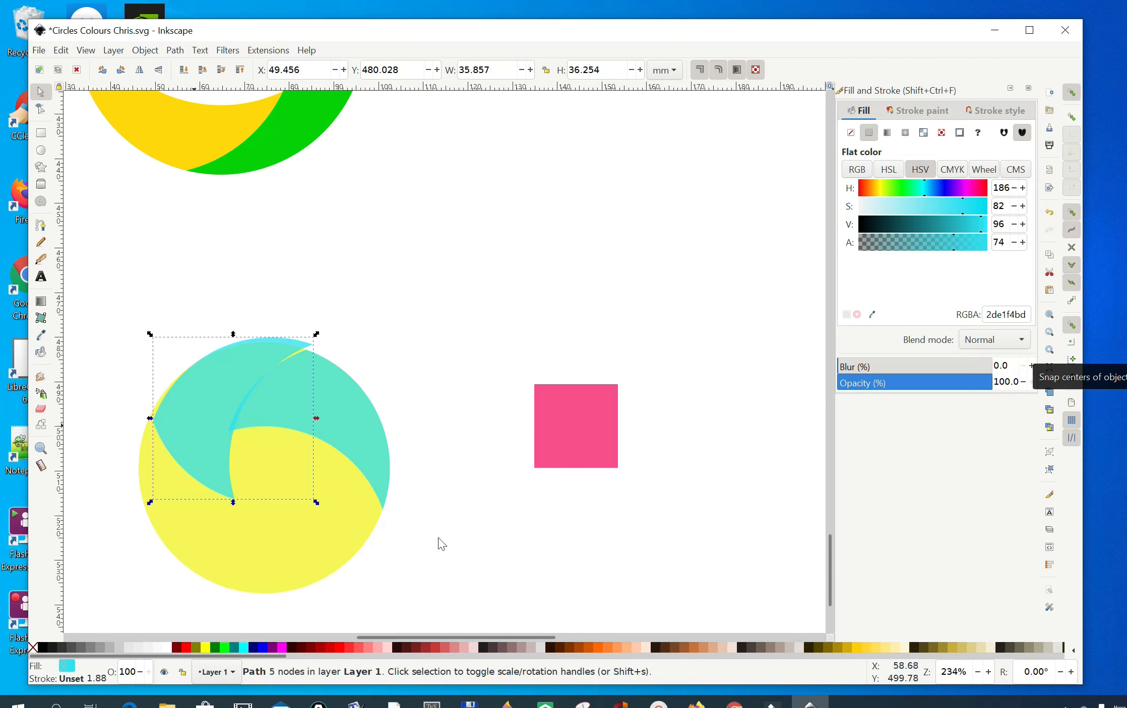
{"action": "left_click_drag", "start_coordinate": [184, 436], "coordinate": [182, 441]}
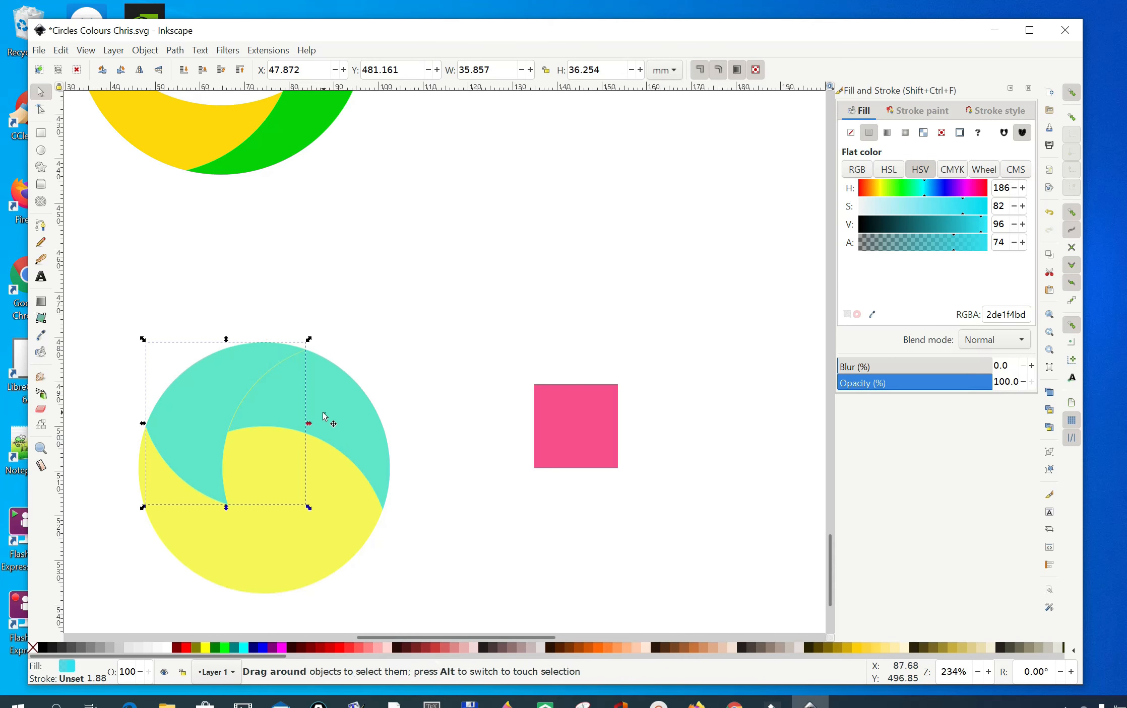
Recolour the upper-left segment orange by setting its fill hue to 20.
{"action": "key", "text": "Escape"}
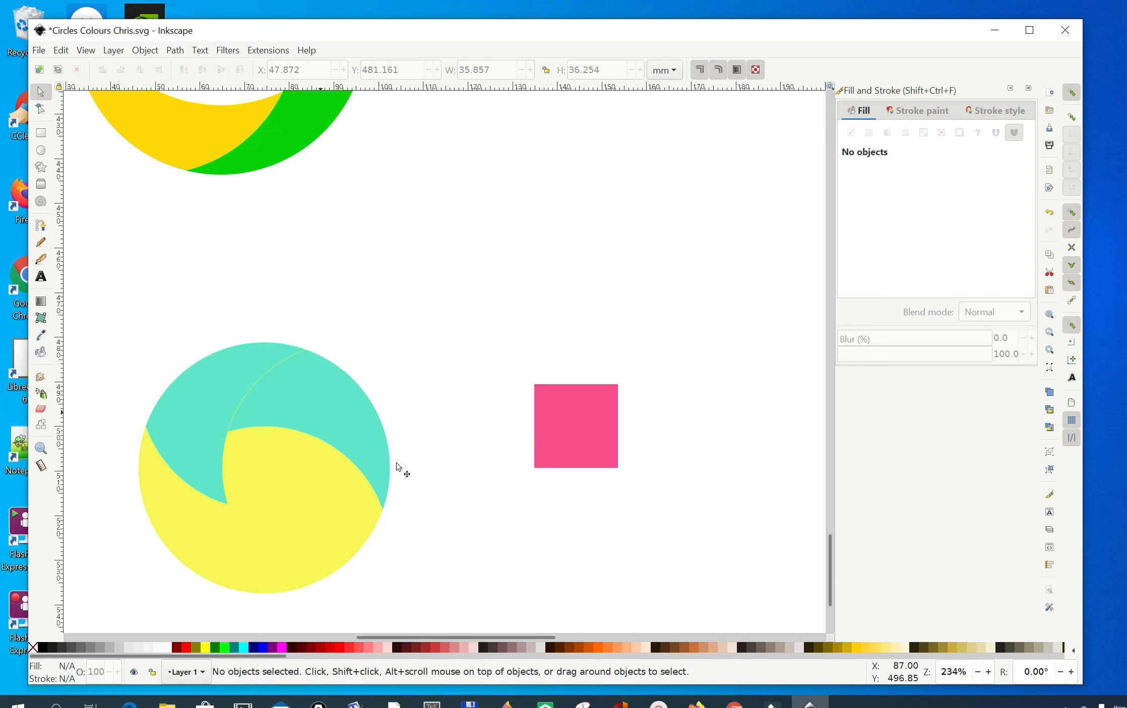
{"action": "left_click", "coordinate": [192, 424]}
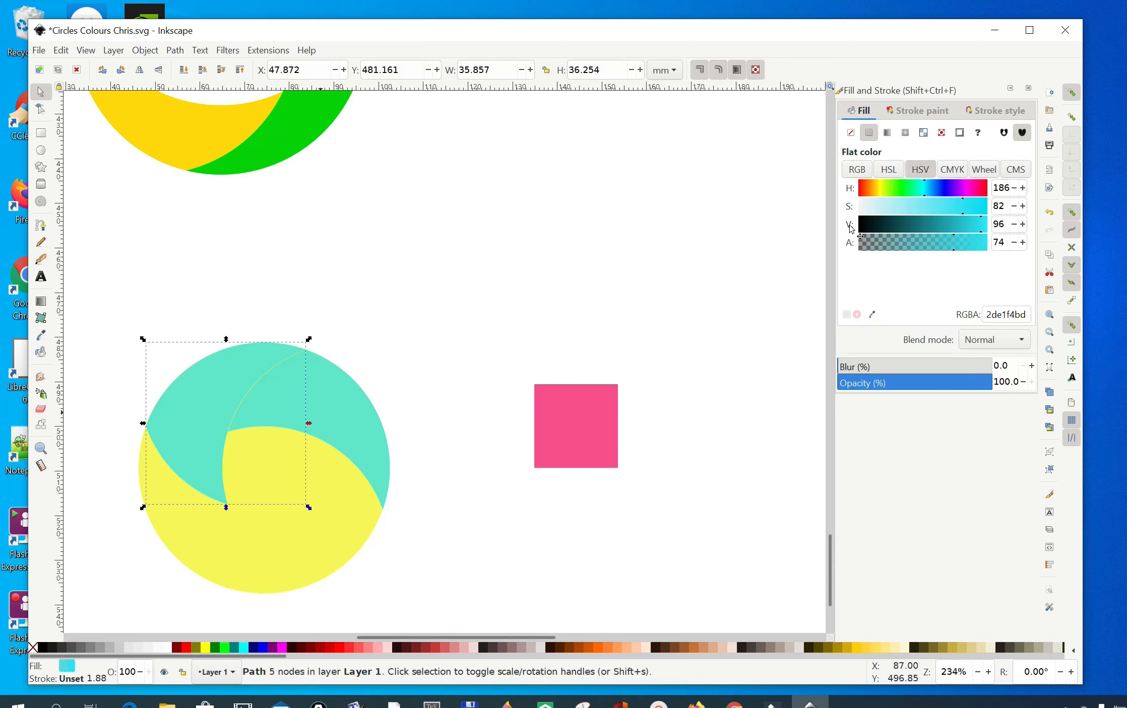
{"action": "left_click", "coordinate": [865, 188]}
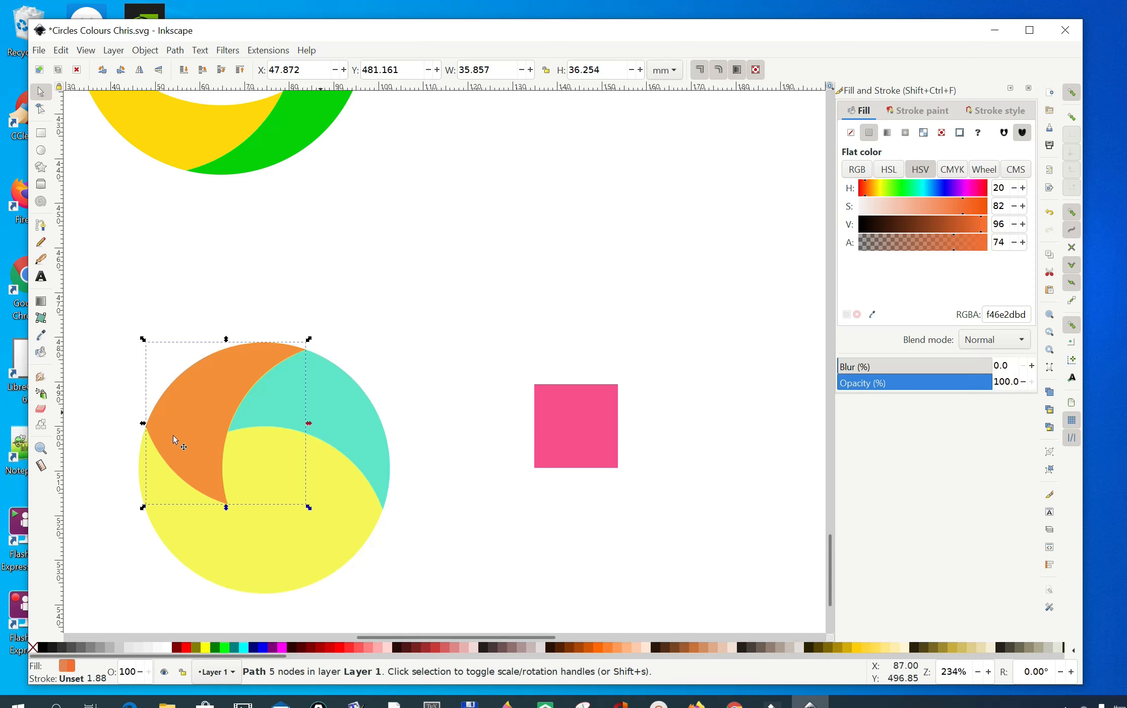
Duplicate the orange segment and rotate the copy 90° counter-clockwise.
{"action": "left_click", "coordinate": [60, 50]}
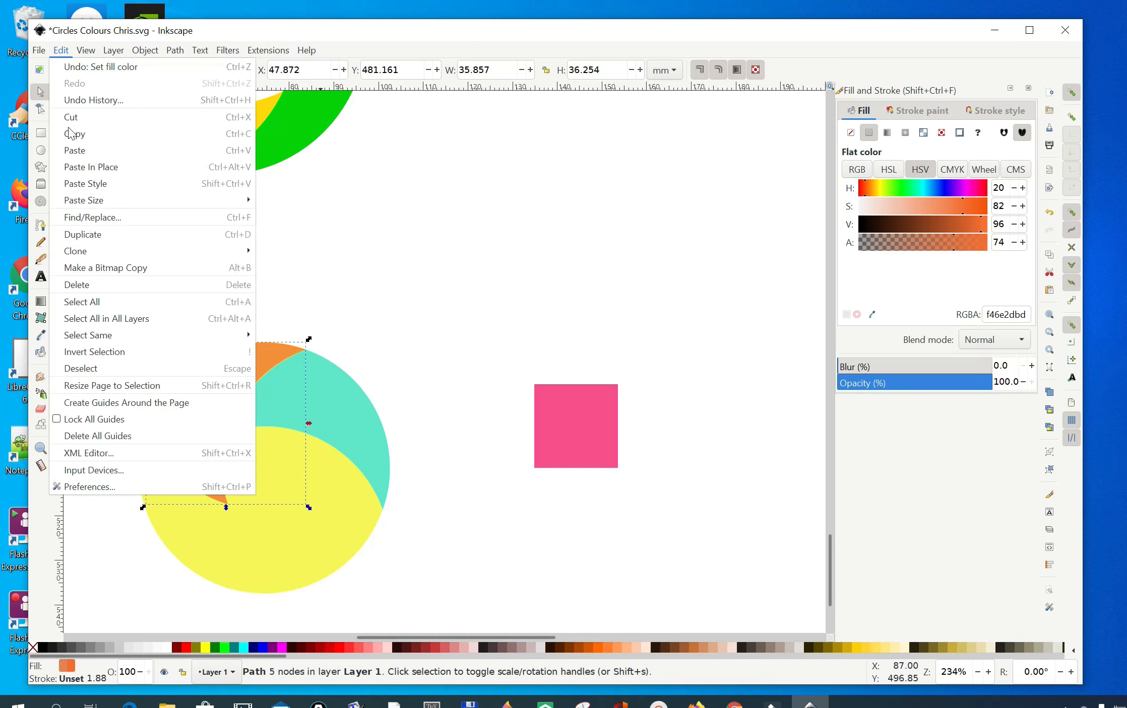
{"action": "left_click", "coordinate": [82, 234]}
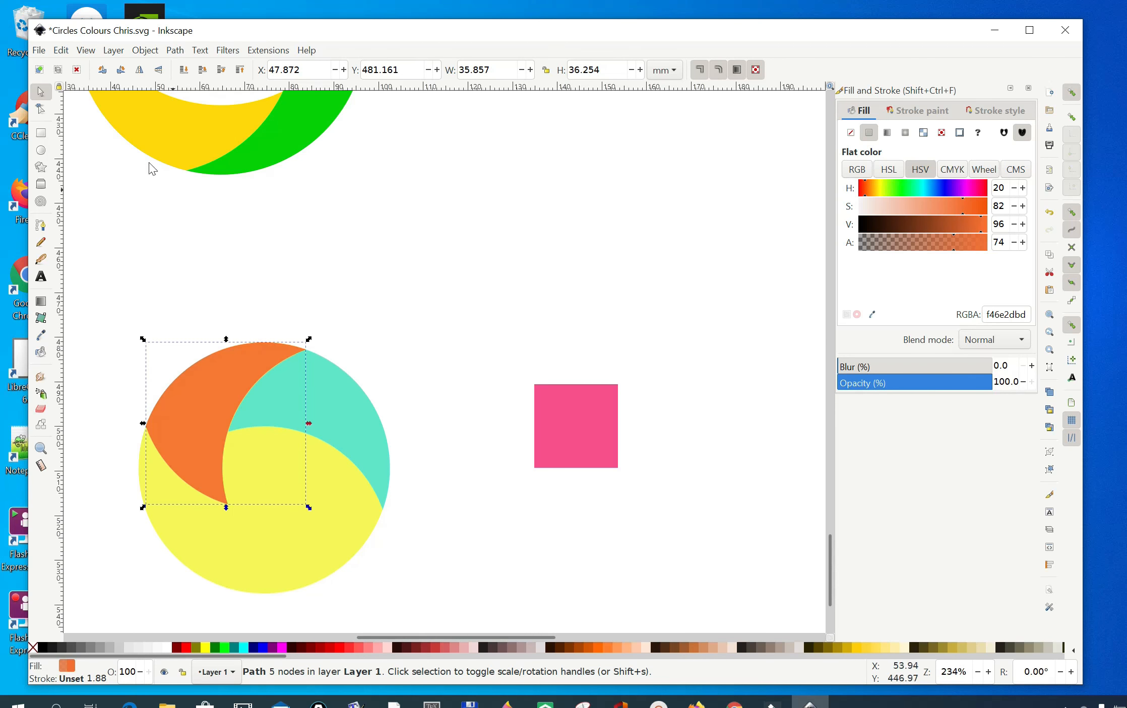
{"action": "left_click", "coordinate": [101, 70]}
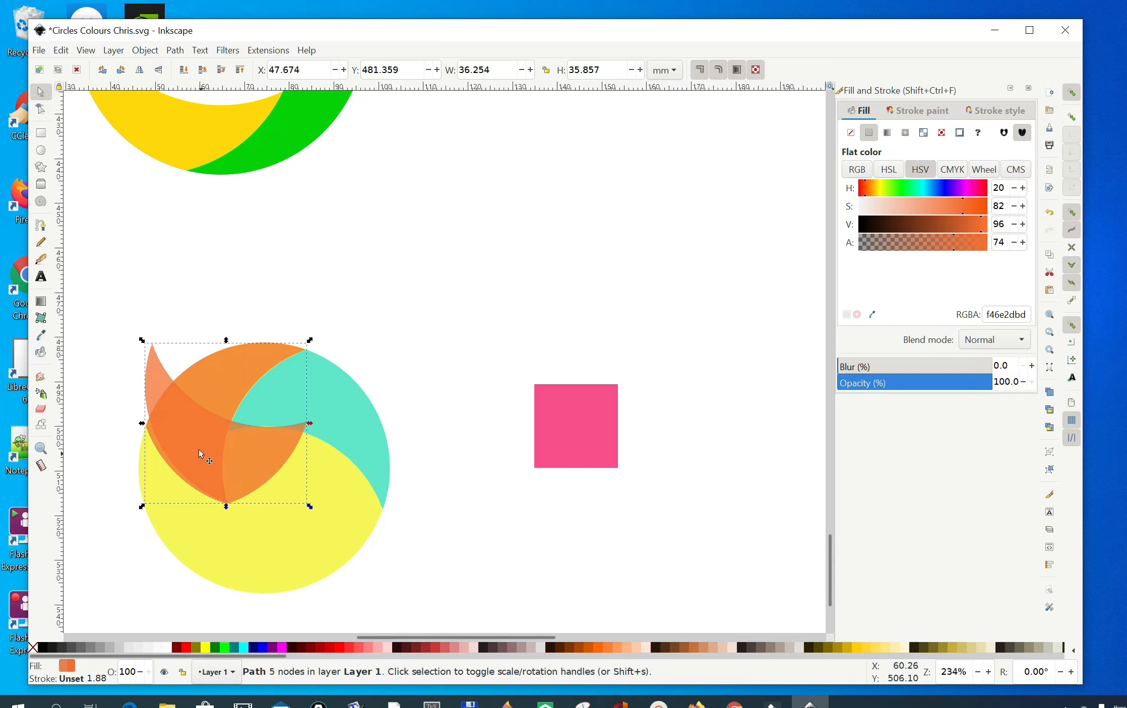
Fit the rotated orange copy against the circle's lower-left edge and recolour it pink with a fill hue of 315.
{"action": "left_click_drag", "start_coordinate": [200, 448], "coordinate": [169, 539]}
{"action": "left_click_drag", "start_coordinate": [162, 495], "coordinate": [154, 492]}
{"action": "left_click_drag", "start_coordinate": [221, 524], "coordinate": [223, 525]}
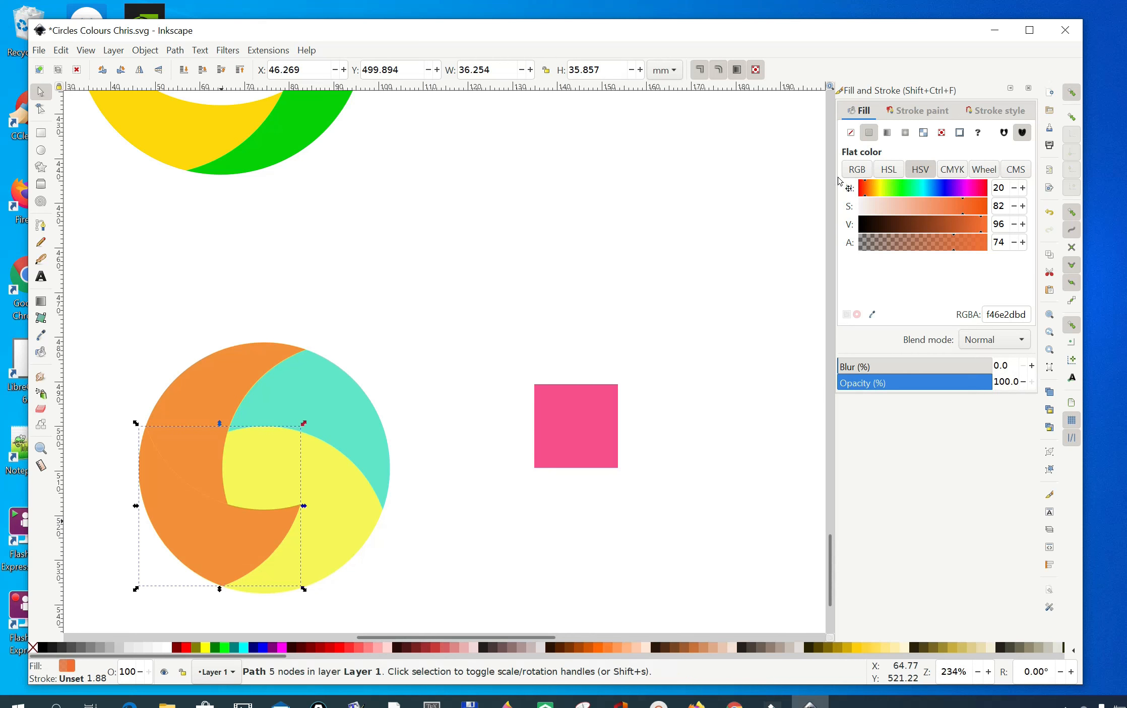
{"action": "left_click", "coordinate": [924, 194]}
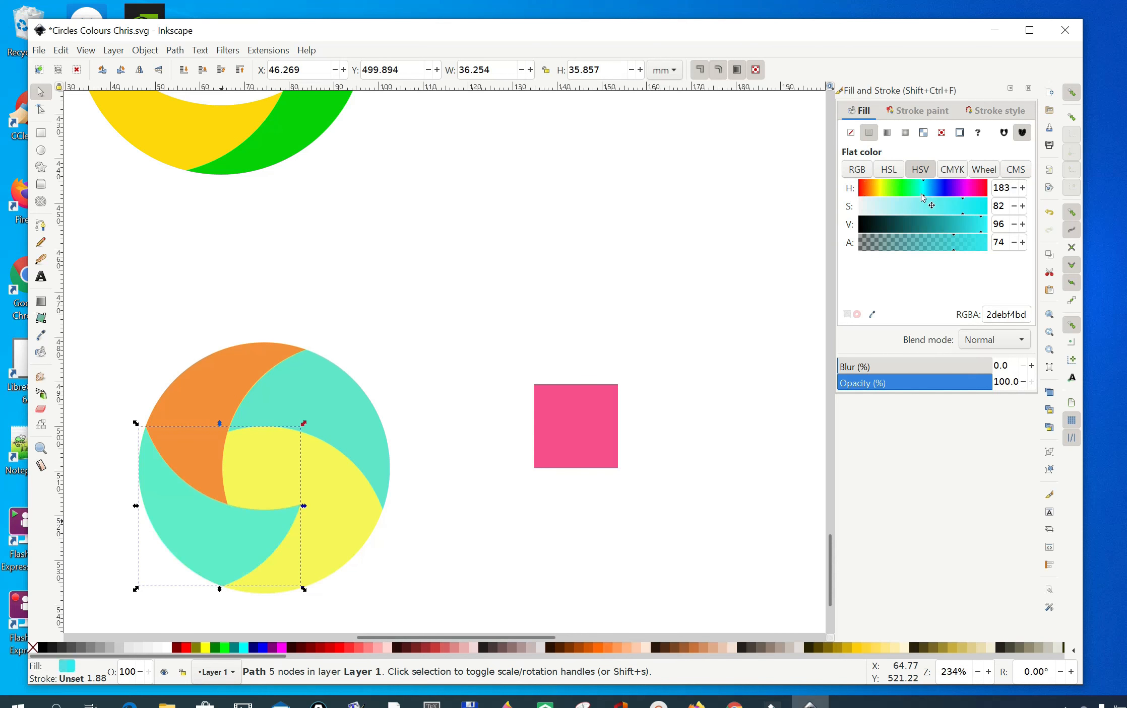
{"action": "left_click", "coordinate": [971, 192]}
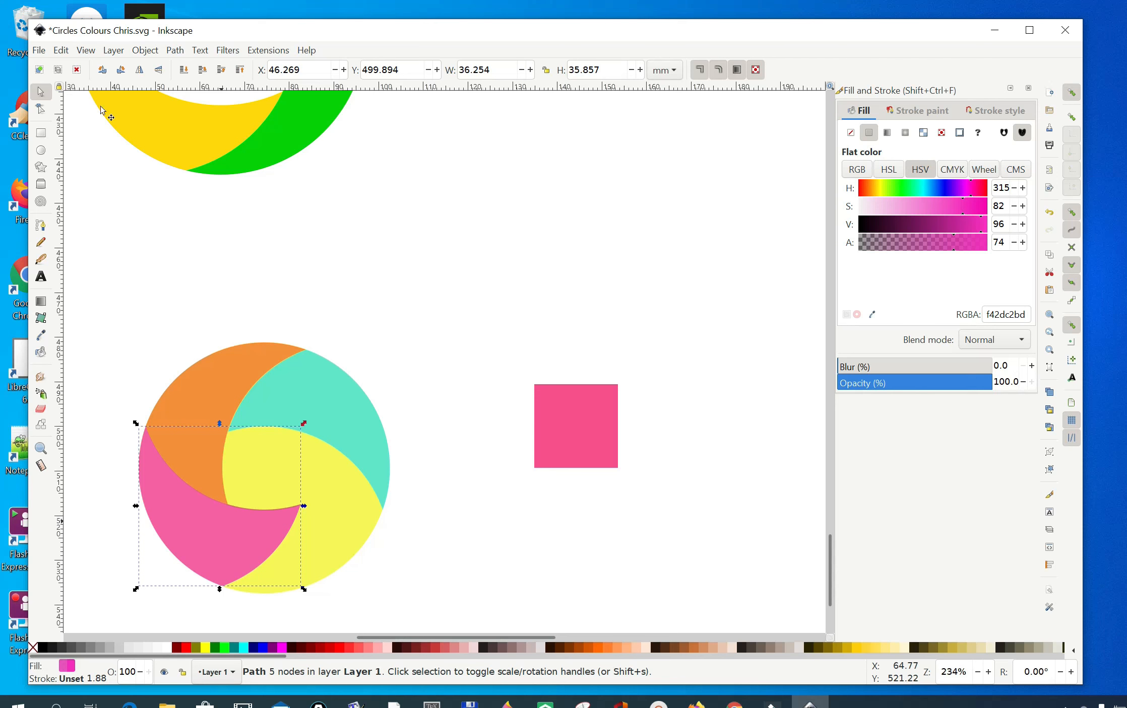
Duplicate the pink segment and rotate the copy 90° counter-clockwise.
{"action": "left_click", "coordinate": [67, 53]}
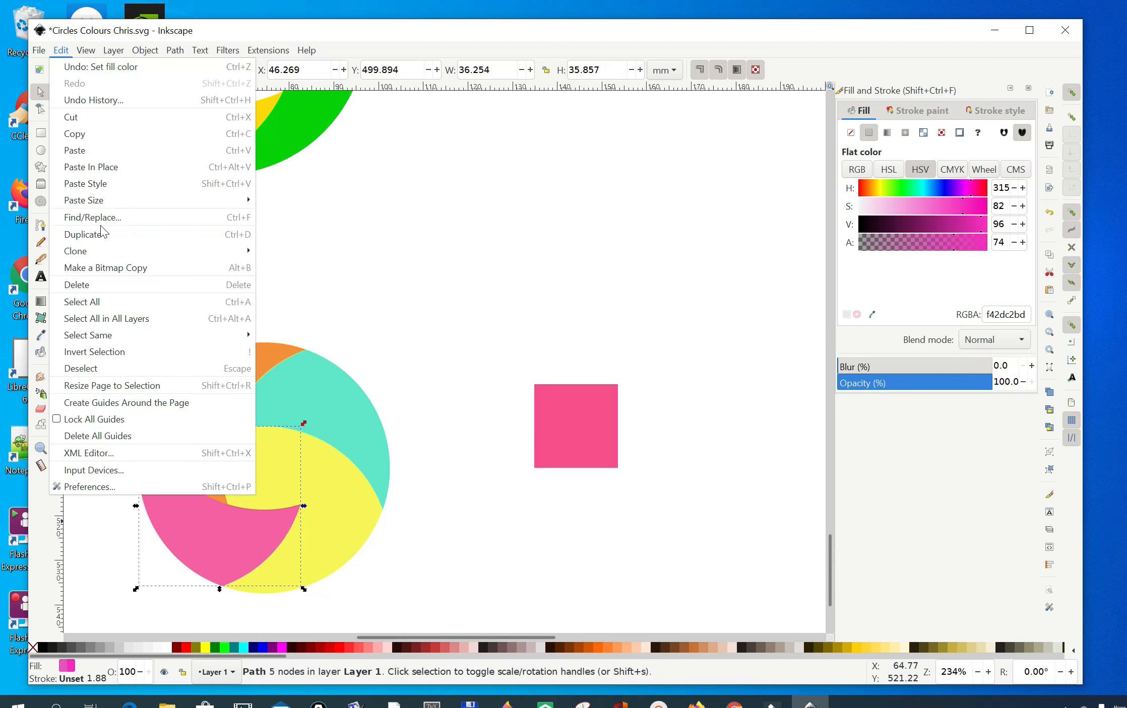
{"action": "left_click", "coordinate": [95, 240]}
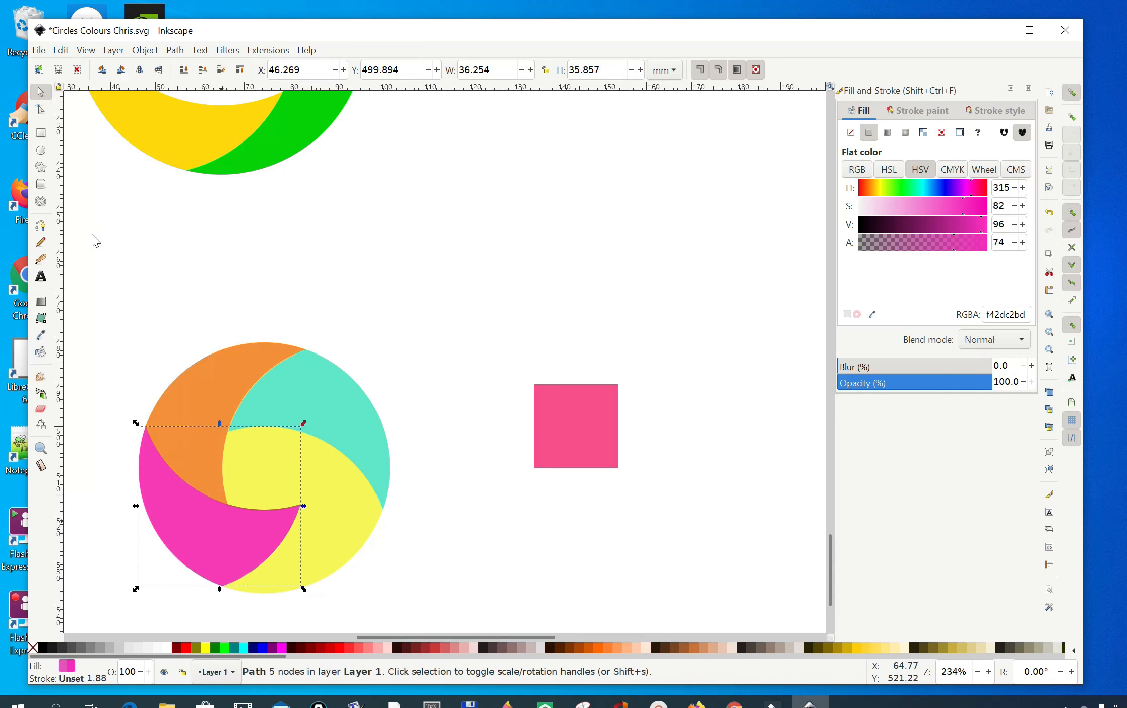
{"action": "left_click", "coordinate": [102, 71]}
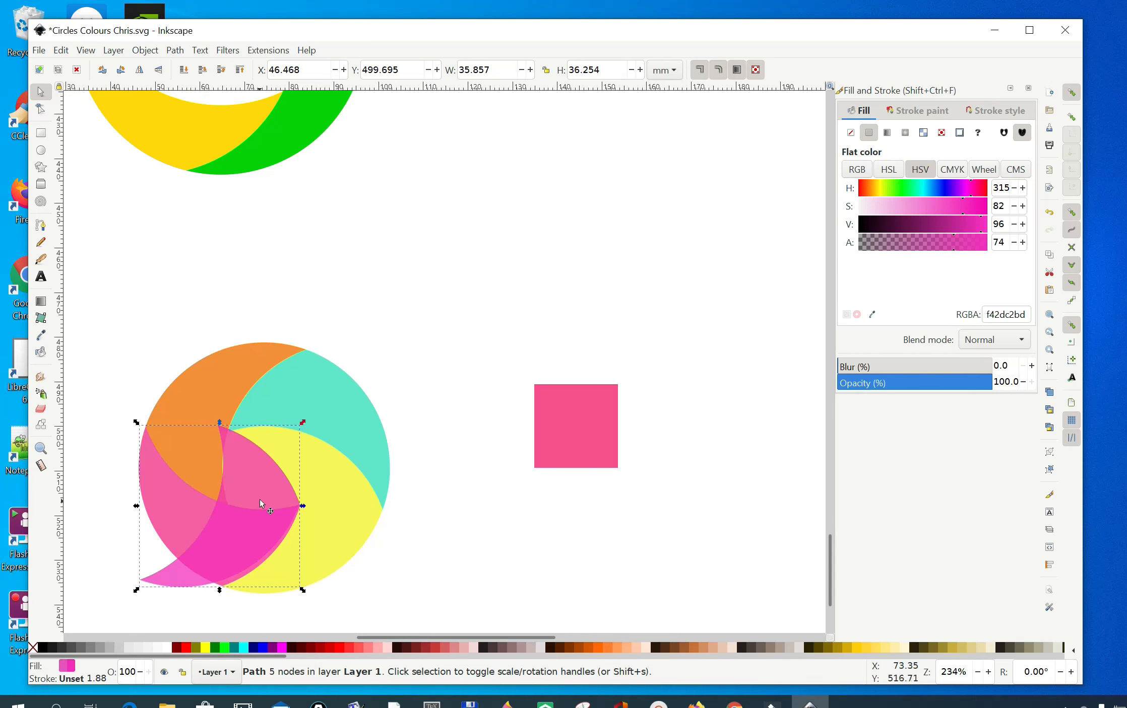
Move the rotated pink copy into the circle's lower-right gap and recolour it purple with a fill hue of 248.
{"action": "left_click_drag", "start_coordinate": [260, 499], "coordinate": [347, 510]}
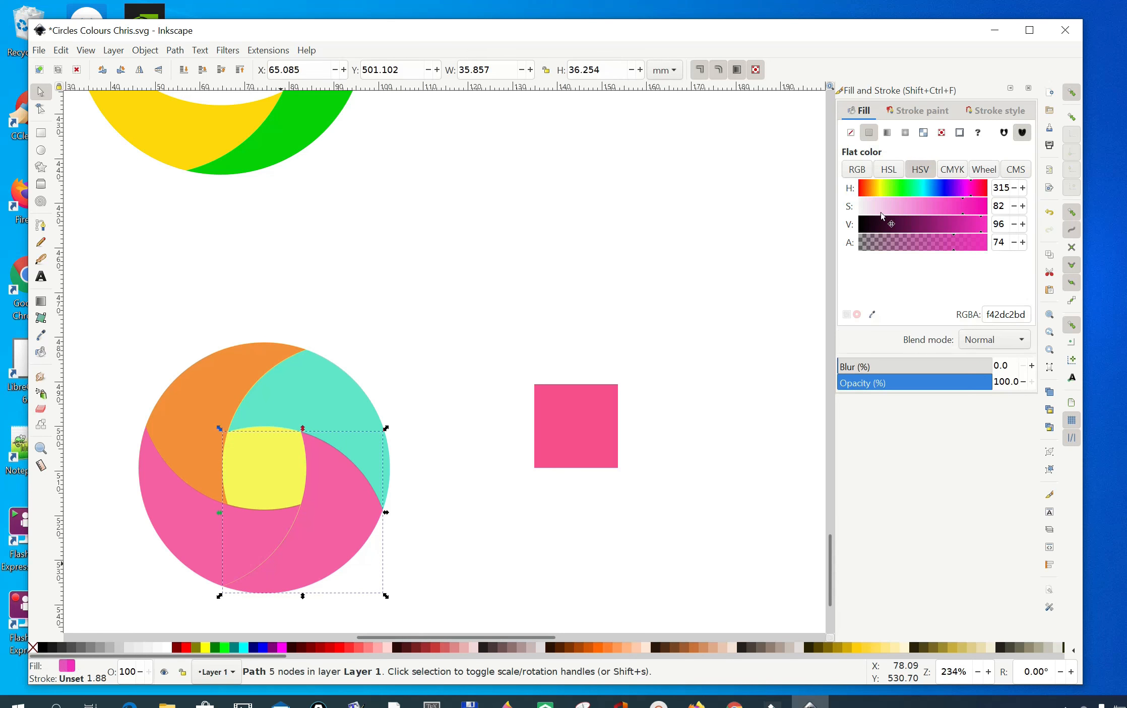
{"action": "left_click", "coordinate": [947, 193]}
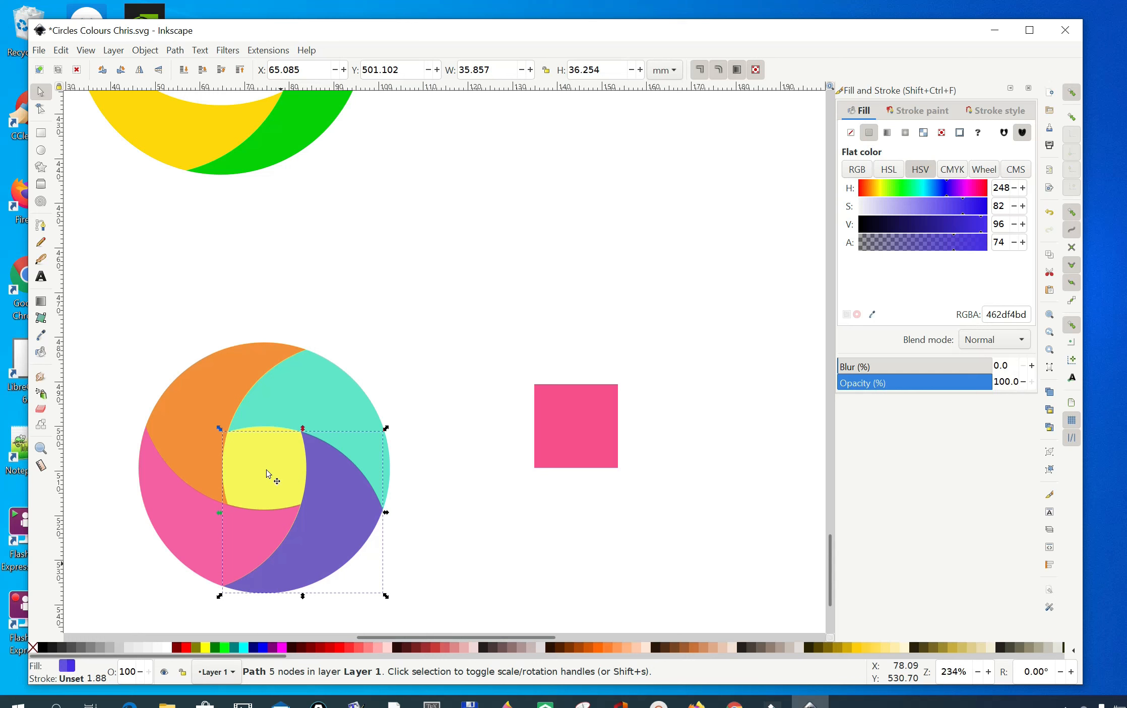
{"action": "key", "text": "Escape"}
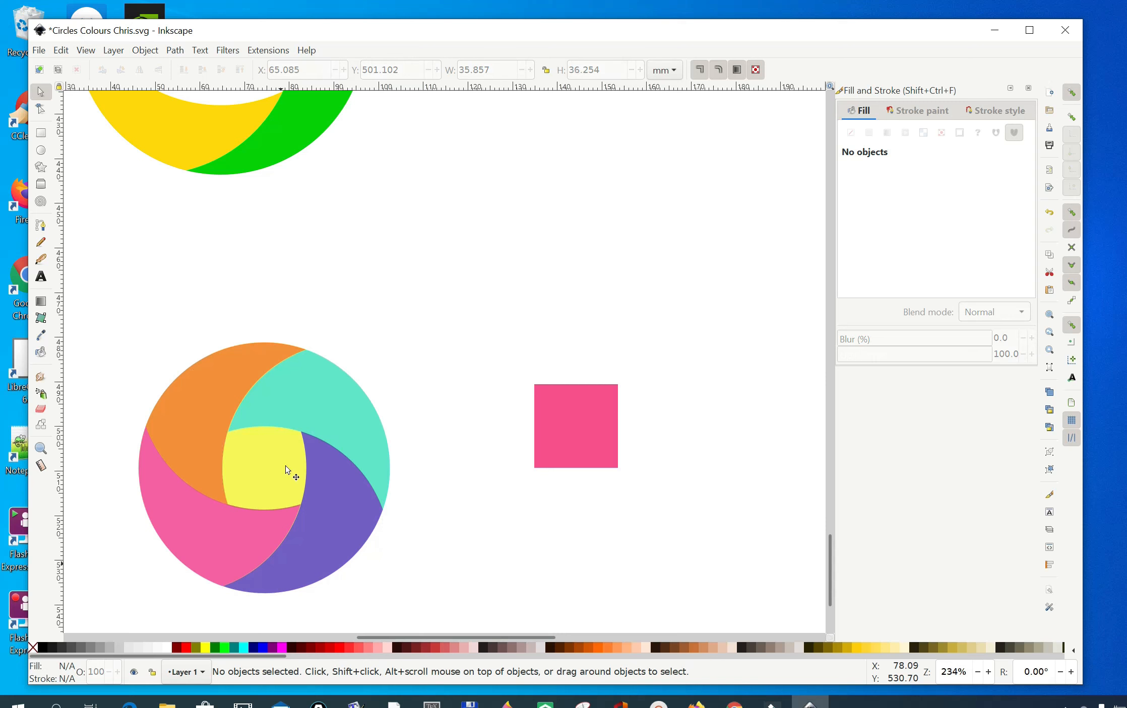
Remove the fill from the yellow circle behind the four segments.
{"action": "left_click", "coordinate": [284, 466], "text": "ctrl"}
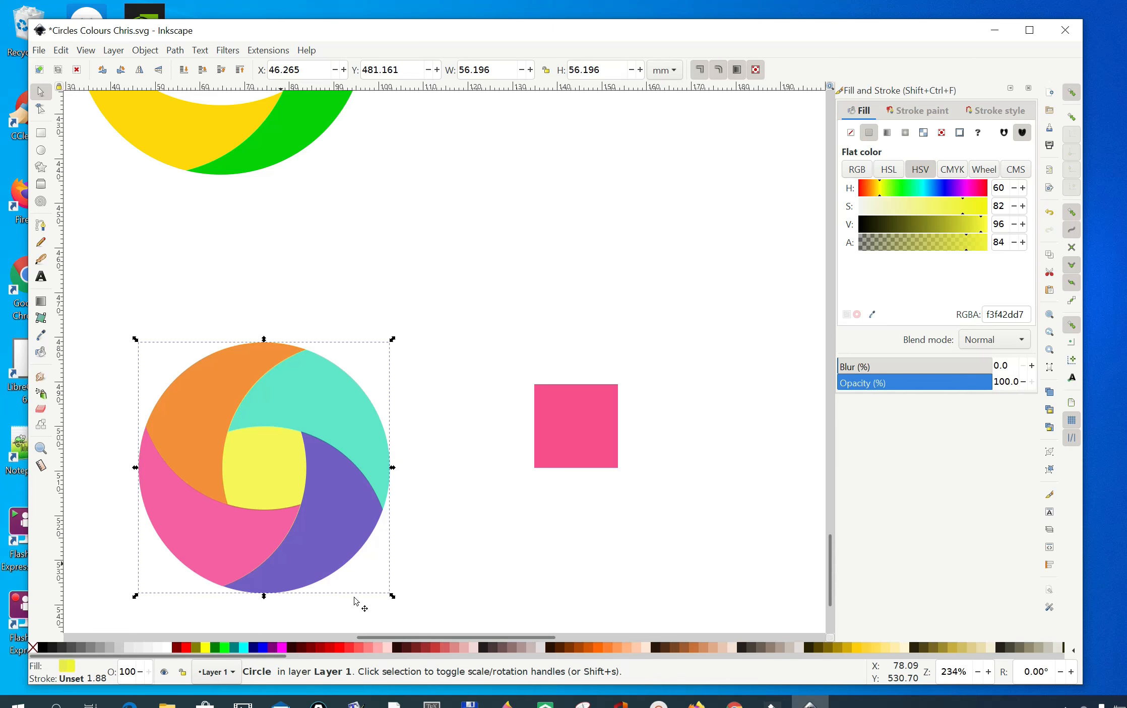
{"action": "left_click", "coordinate": [851, 133]}
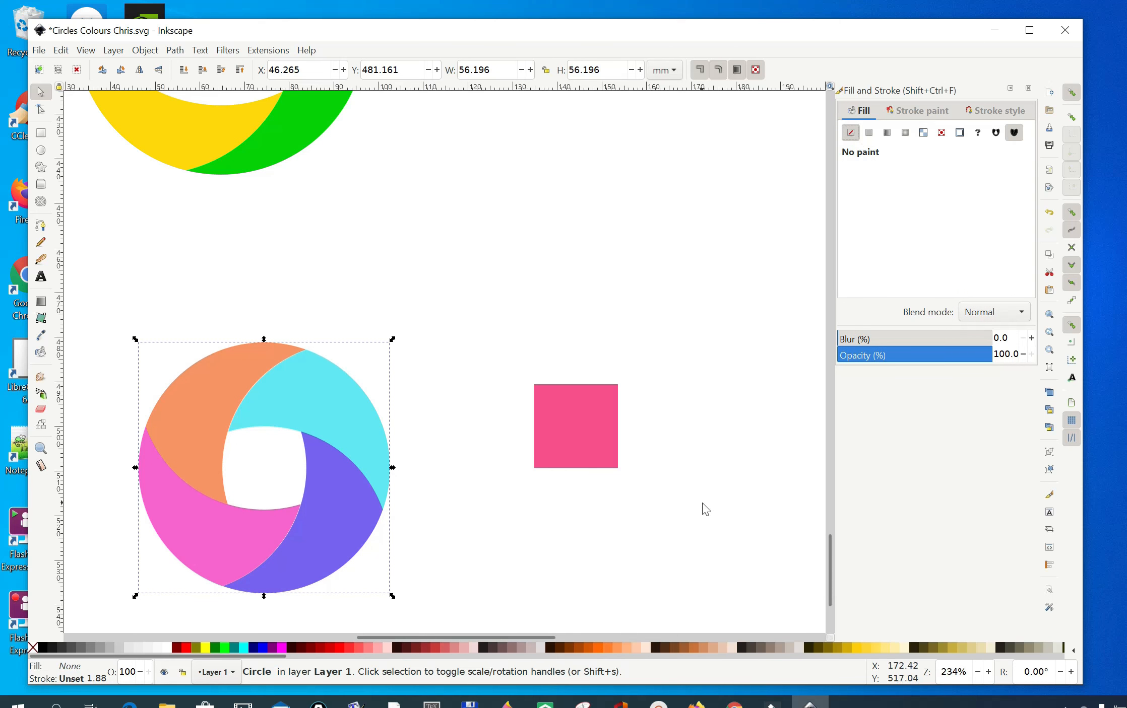
{"action": "scroll", "coordinate": [678, 496], "scroll_direction": "up", "scroll_amount": 5}
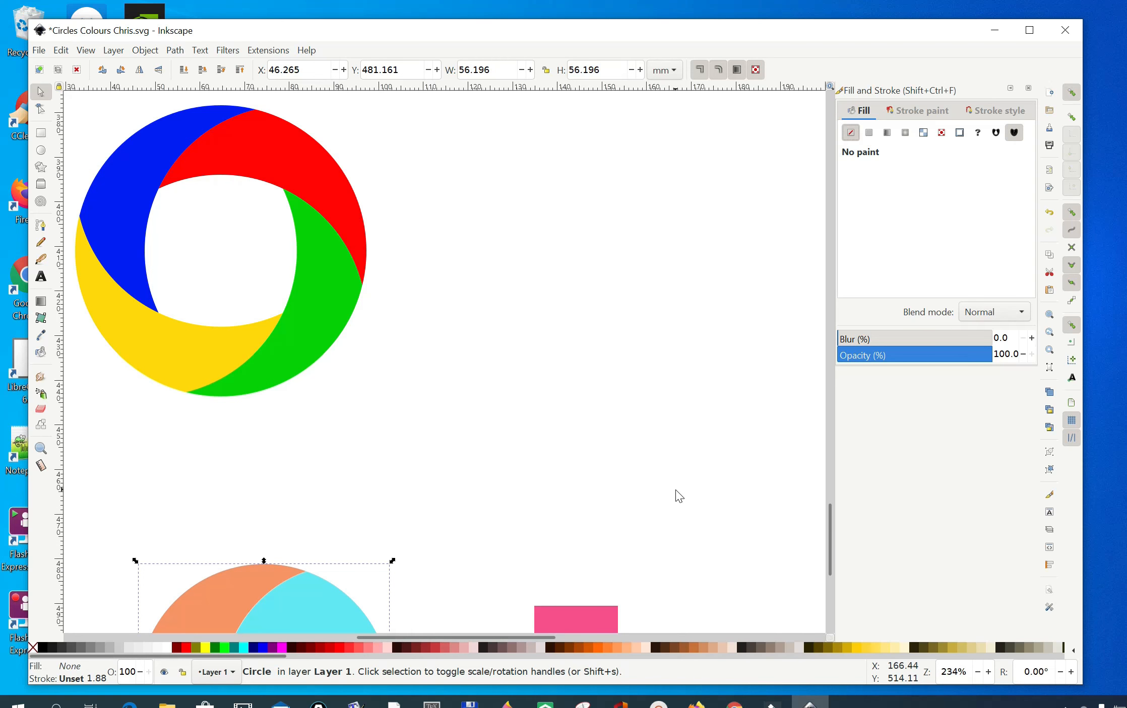
{"action": "scroll", "coordinate": [677, 496], "scroll_direction": "down", "scroll_amount": 6}
{"action": "left_click", "coordinate": [470, 579]}
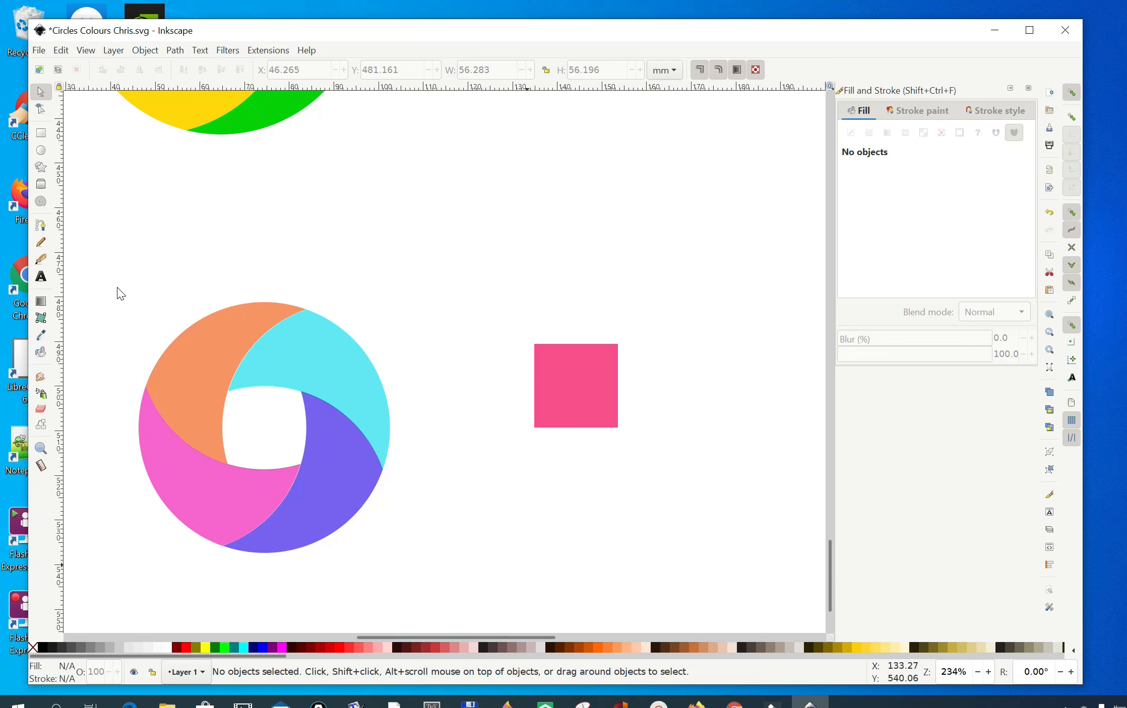
Group the four coloured segments together with the unfilled circle.
{"action": "left_click_drag", "start_coordinate": [108, 284], "coordinate": [446, 590]}
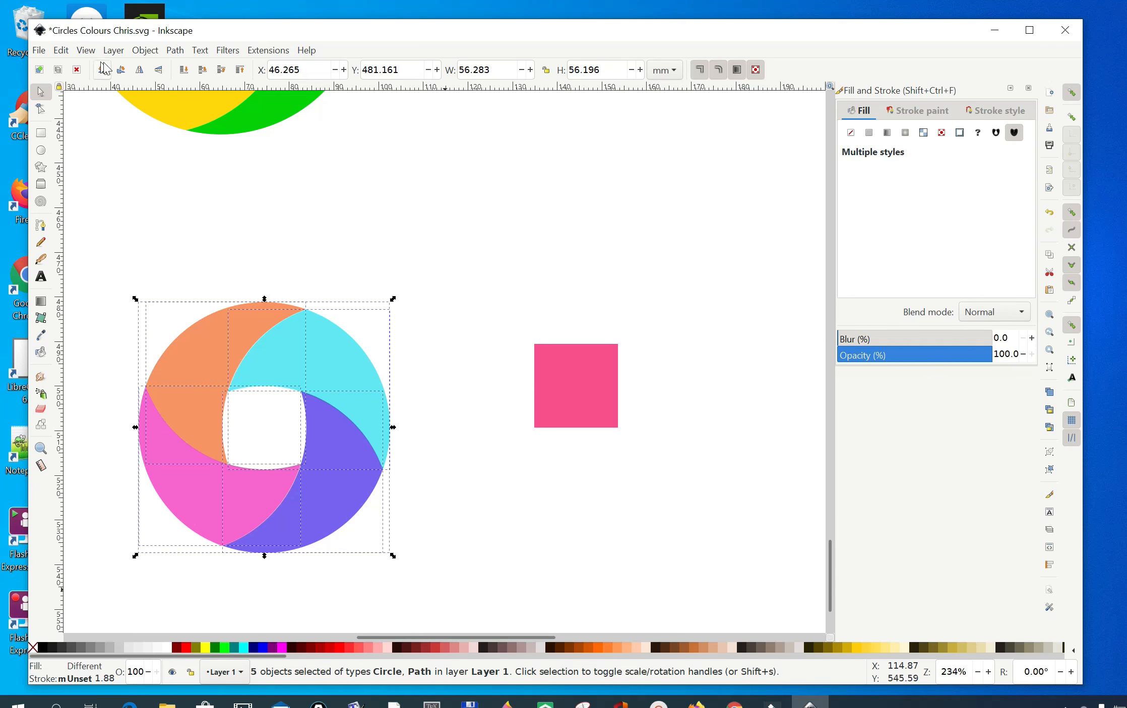
{"action": "left_click", "coordinate": [148, 52]}
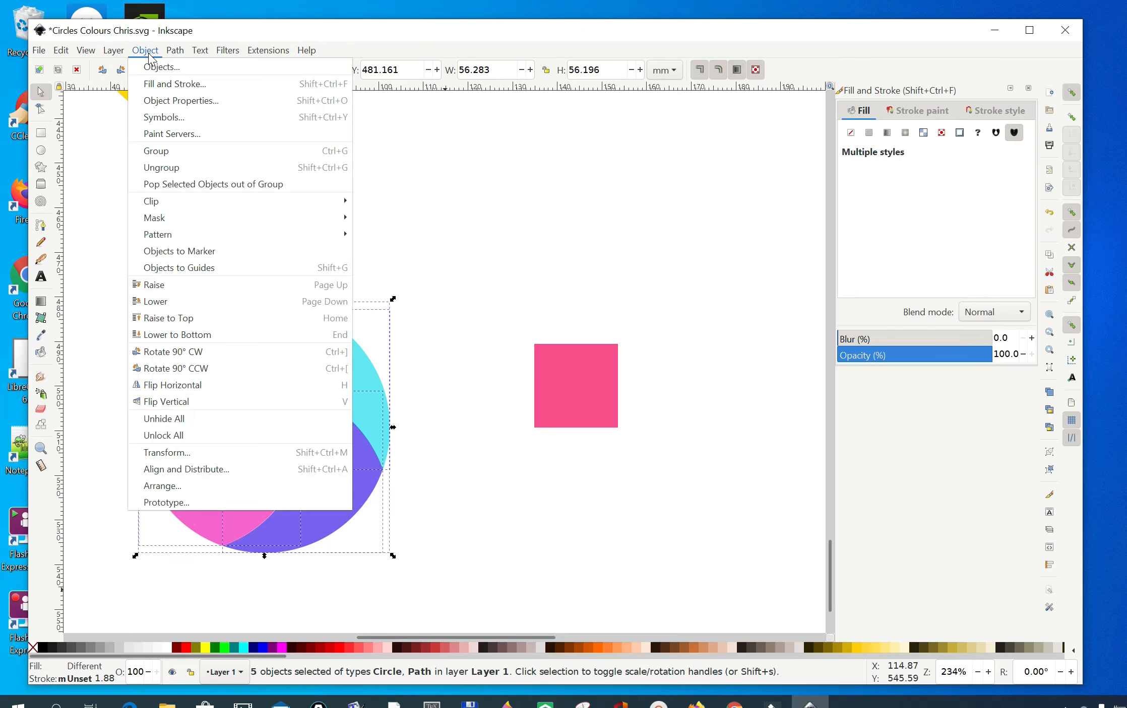
{"action": "left_click", "coordinate": [156, 152]}
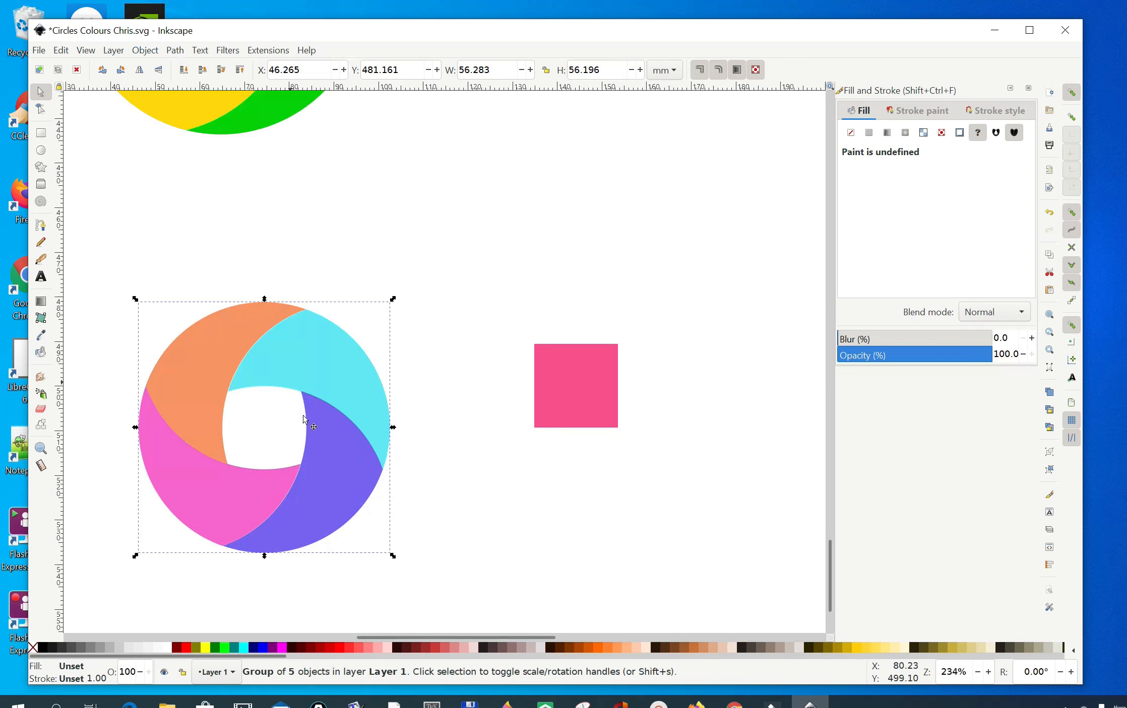
{"action": "left_click", "coordinate": [458, 527]}
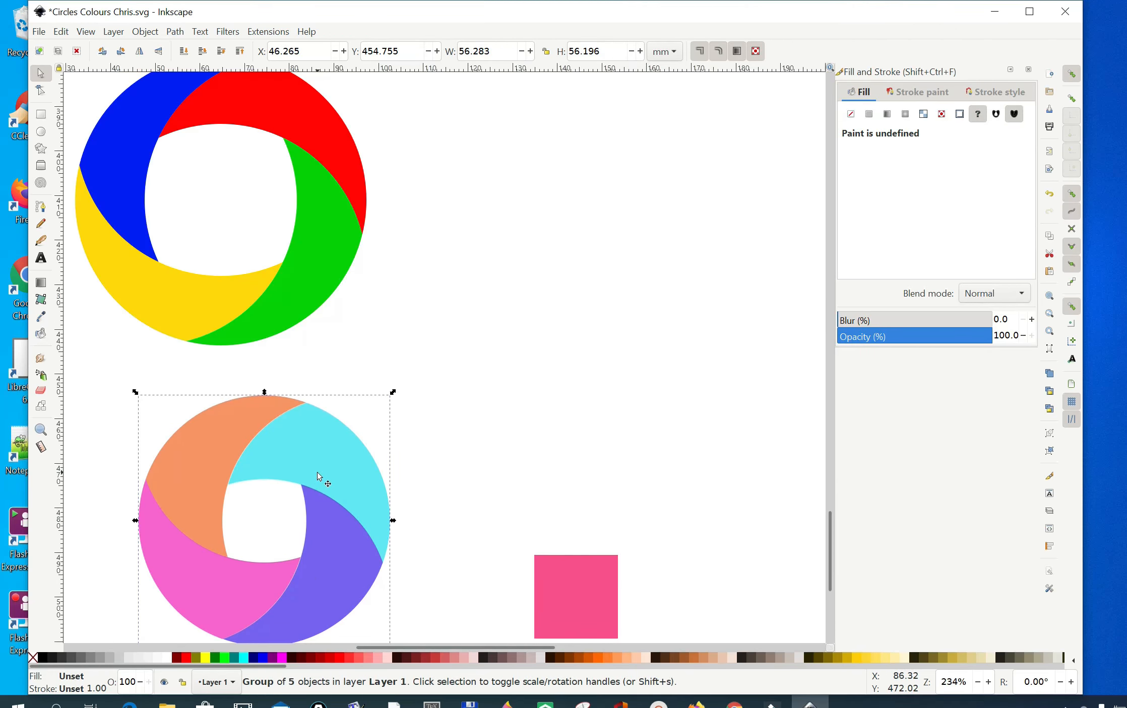
Move the grouped ring up and to the right so it sits beside the original four-colour ring.
{"action": "key", "text": "ctrl"}
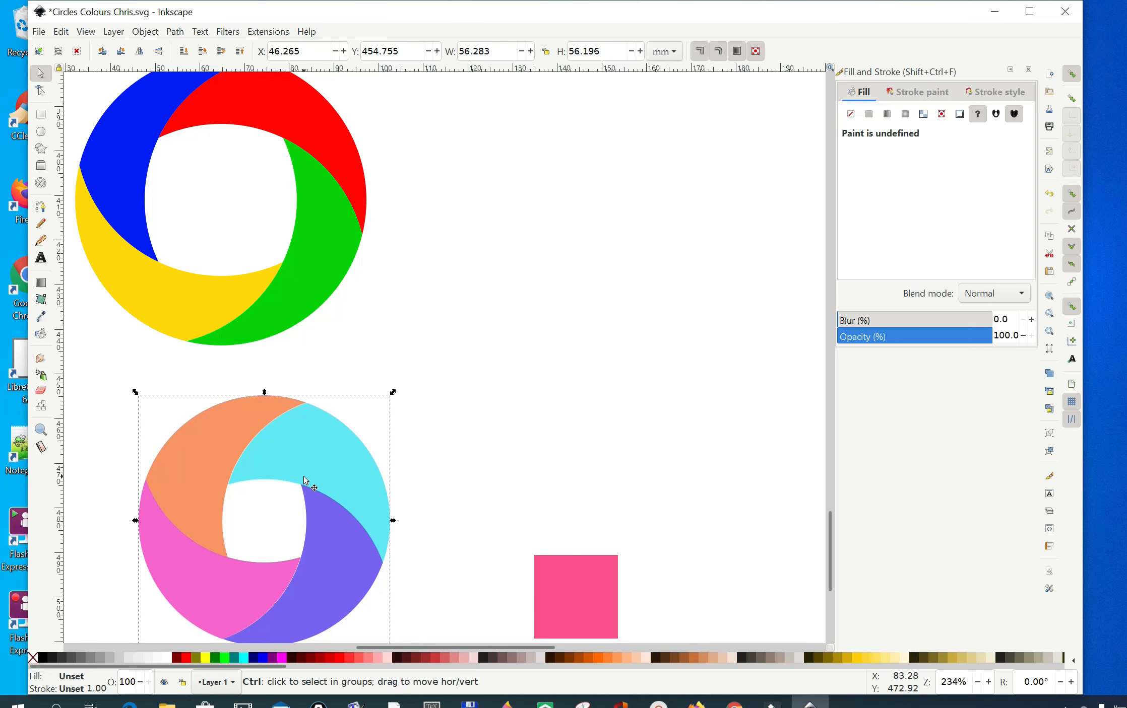
{"action": "left_click_drag", "start_coordinate": [300, 476], "coordinate": [555, 168]}
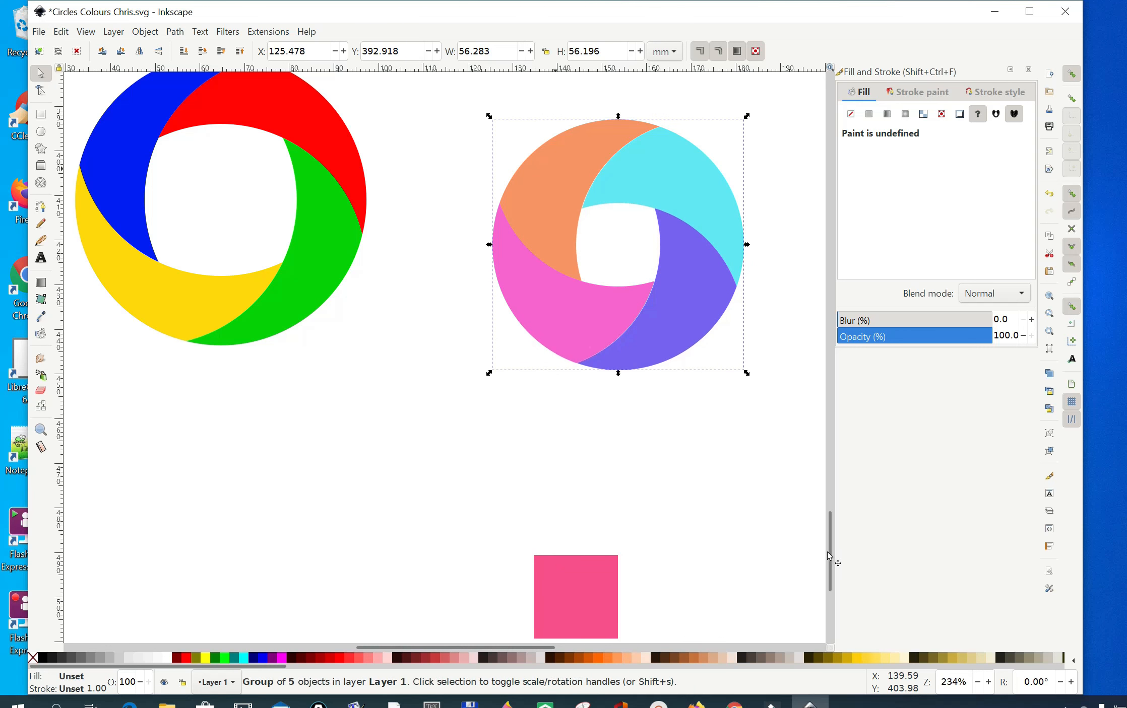
{"action": "scroll", "coordinate": [831, 557], "scroll_direction": "up", "scroll_amount": 4}
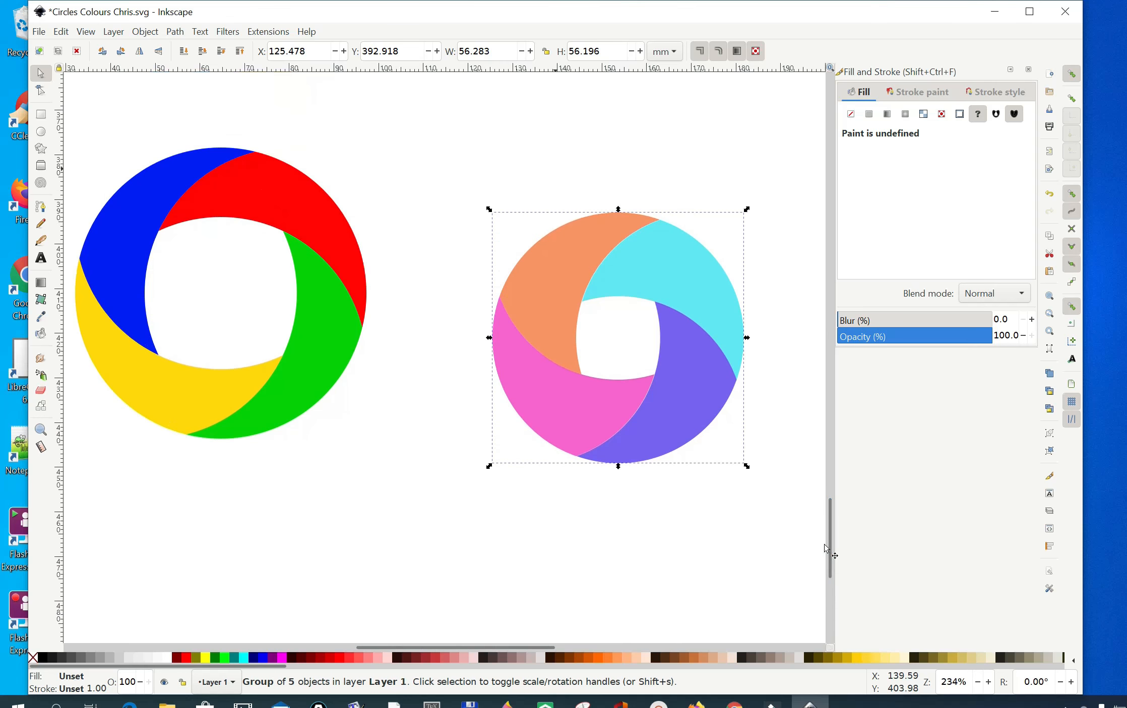
{"action": "left_click", "coordinate": [499, 549]}
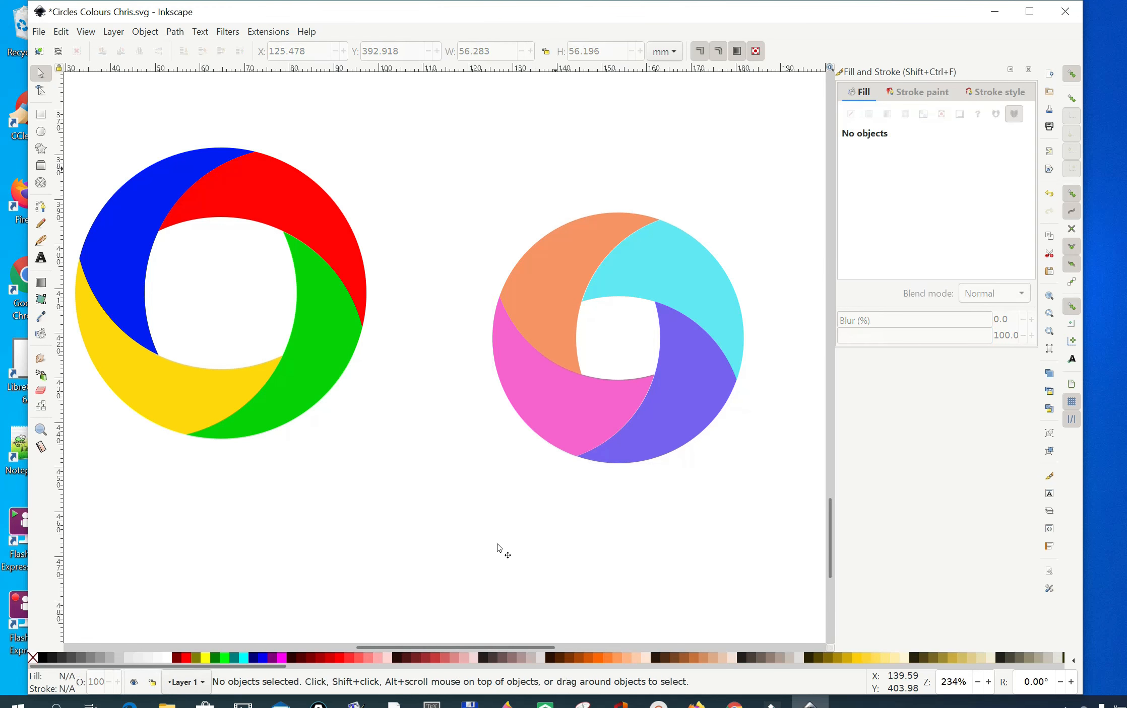